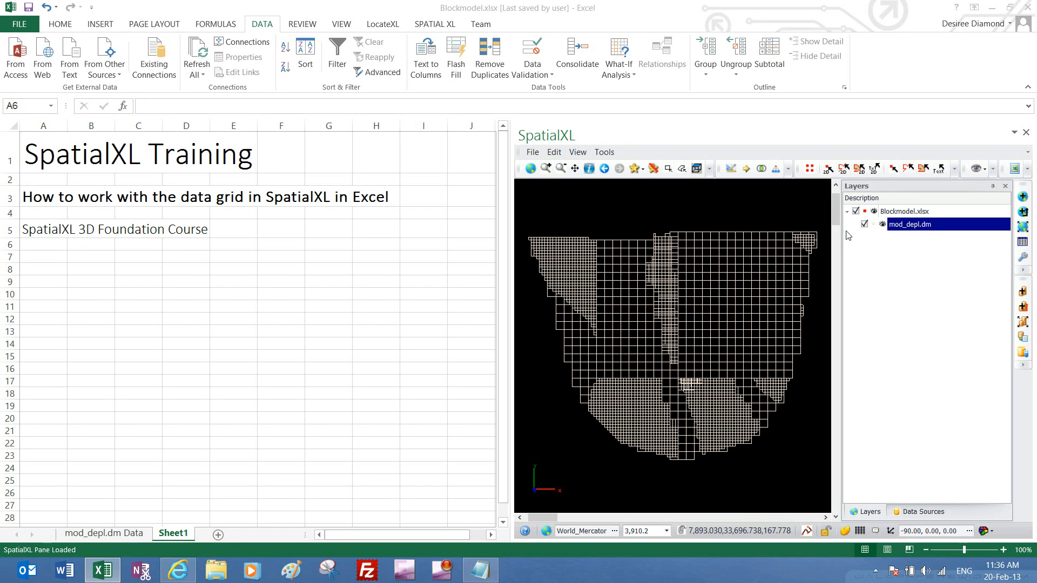
- Show the mod_depl.dm Data sheet and view the mod_depl.dm layer's data in a maximized grid window
{"action": "left_click", "coordinate": [114, 533]}
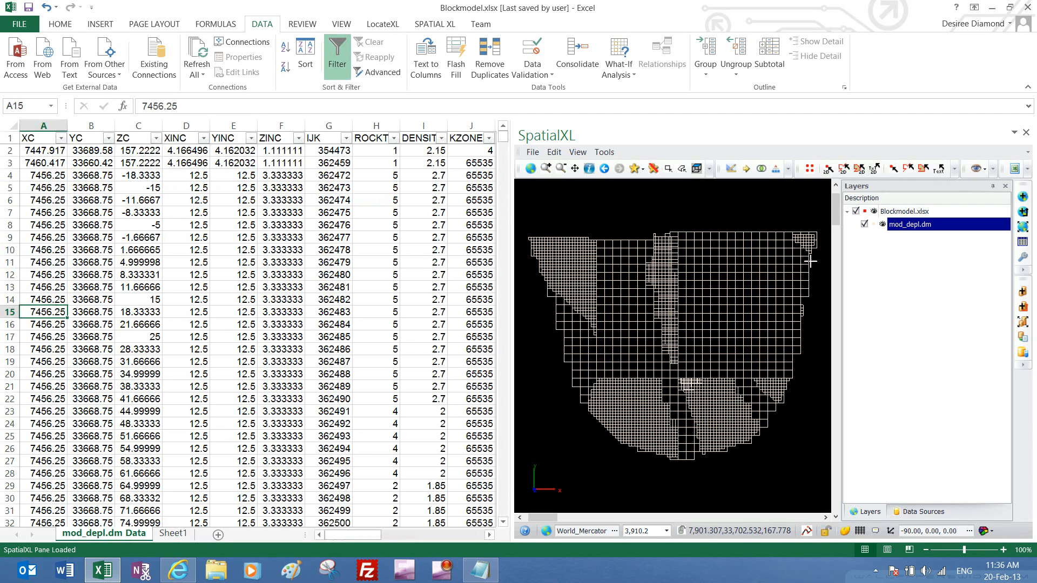
{"action": "right_click", "coordinate": [898, 228]}
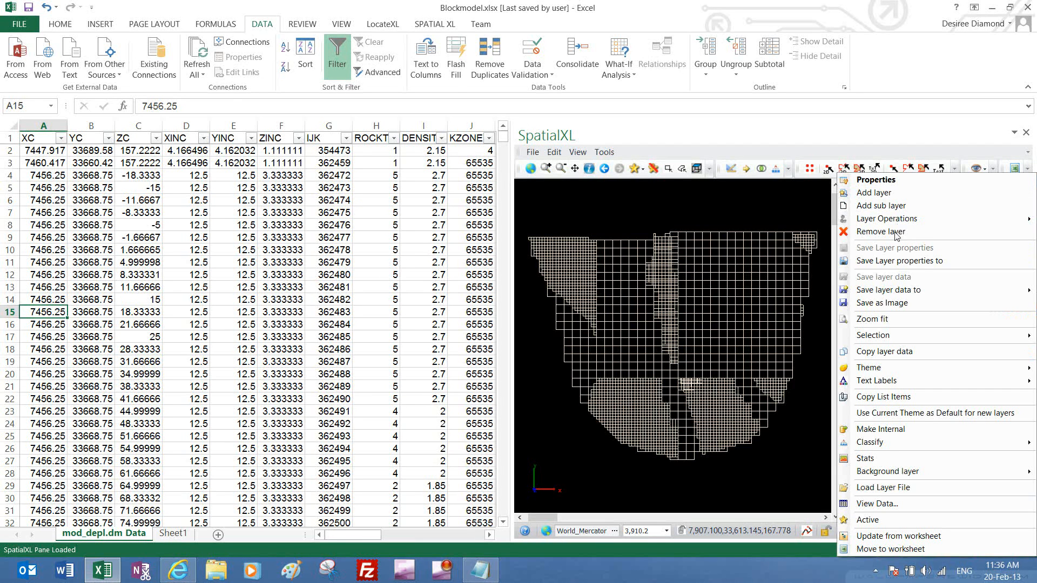
{"action": "left_click", "coordinate": [876, 504]}
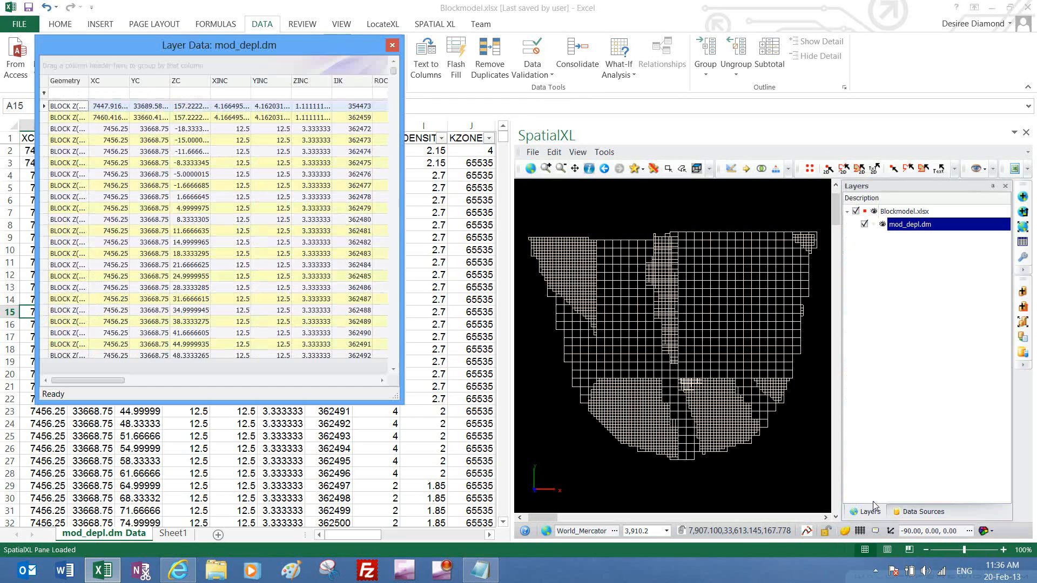
{"action": "double_click", "coordinate": [305, 58]}
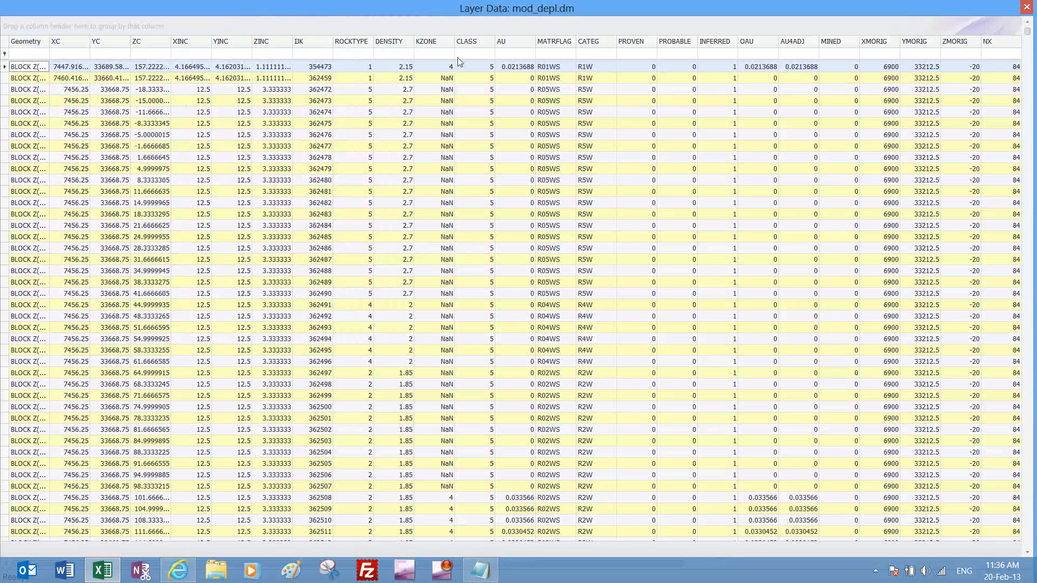
{"action": "left_click_drag", "start_coordinate": [1026, 207], "coordinate": [1001, 1]}
- Add a count summary for the INFERRED column in the grid footer and filter that column by 1
{"action": "left_click", "coordinate": [727, 54]}
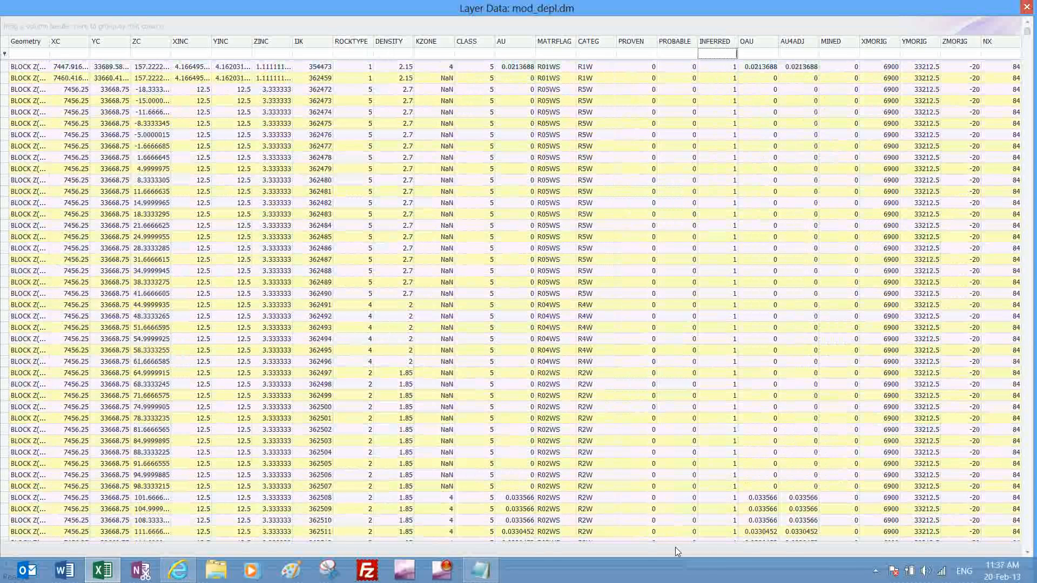
{"action": "right_click", "coordinate": [715, 550]}
{"action": "left_click", "coordinate": [743, 510]}
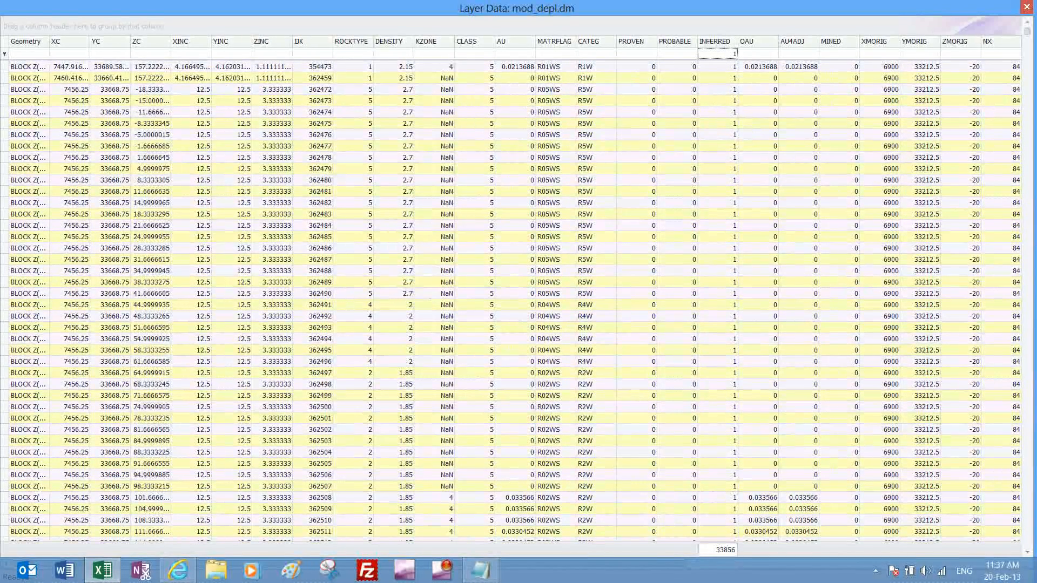
{"action": "type", "text": "1"}
{"action": "left_click", "coordinate": [623, 191]}
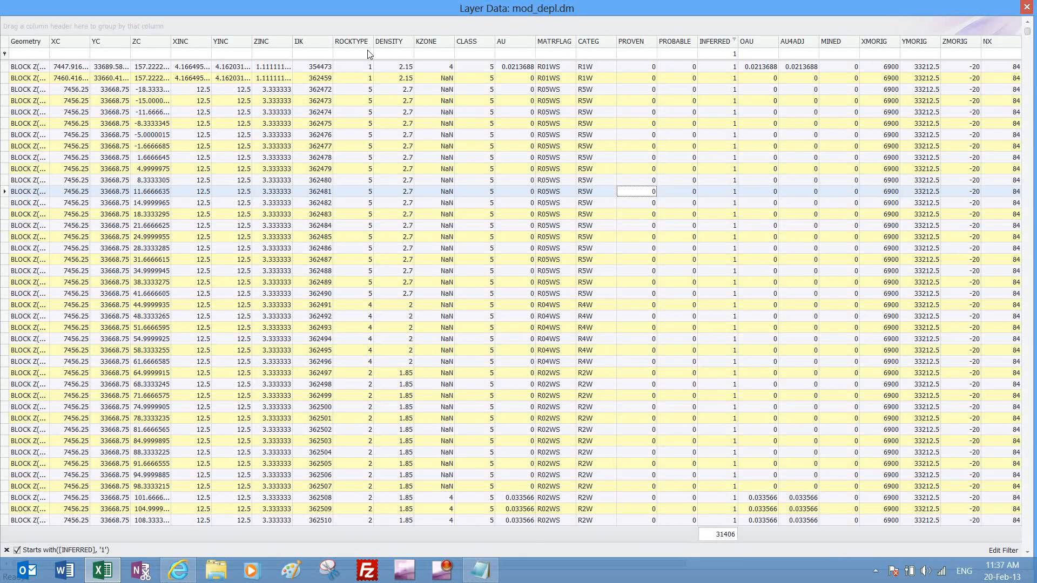
- Try filtering the KZONE column by 4
{"action": "left_click", "coordinate": [442, 53]}
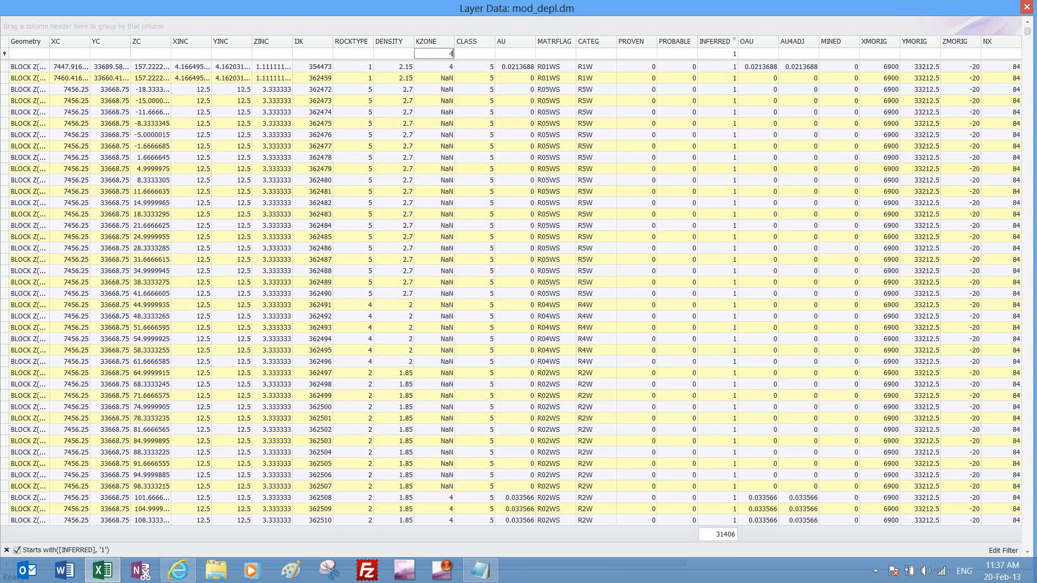
{"action": "type", "text": "4"}
- Group the grid by ROCKTYPE and add a count of INFERRED to the group summaries
{"action": "left_click_drag", "start_coordinate": [351, 44], "coordinate": [278, 31]}
{"action": "left_click", "coordinate": [14, 71]}
{"action": "left_click", "coordinate": [15, 72]}
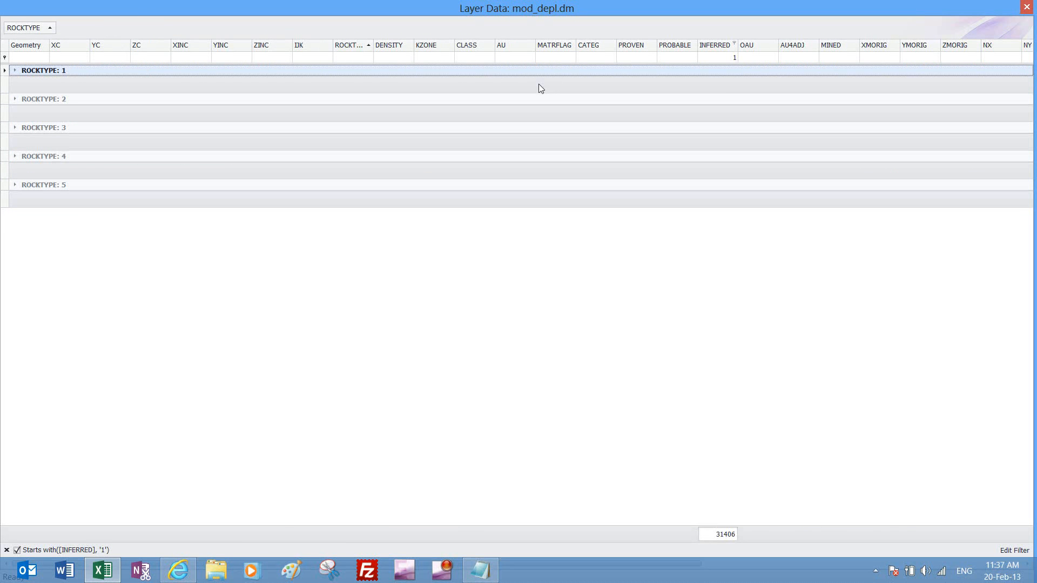
{"action": "right_click", "coordinate": [710, 86]}
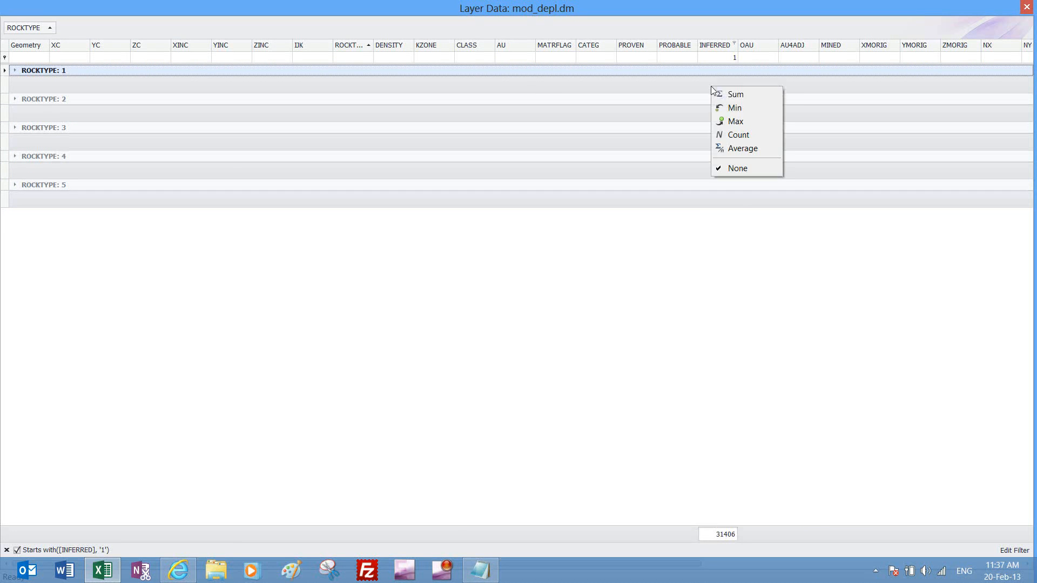
{"action": "left_click", "coordinate": [732, 138]}
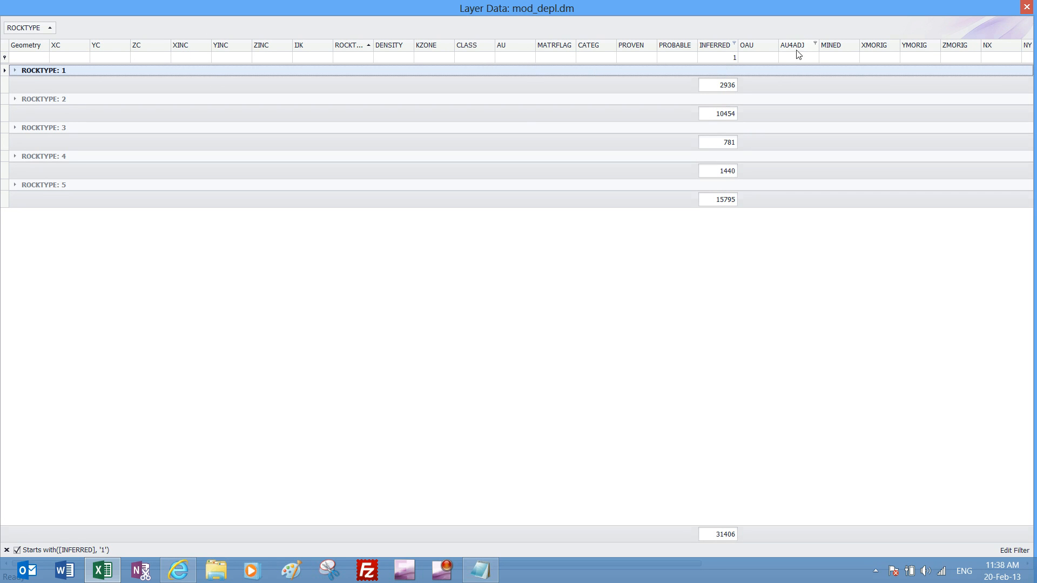
- Filter DENSITY by 2 and change that filter condition to "Is greater than" in the Filter Editor
{"action": "left_click", "coordinate": [405, 56]}
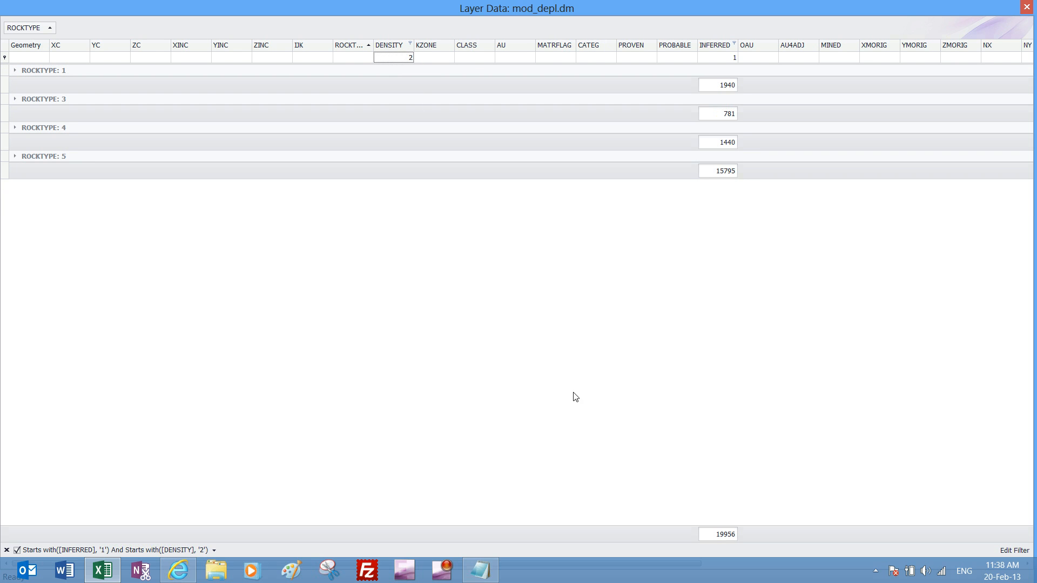
{"action": "left_click", "coordinate": [1014, 550]}
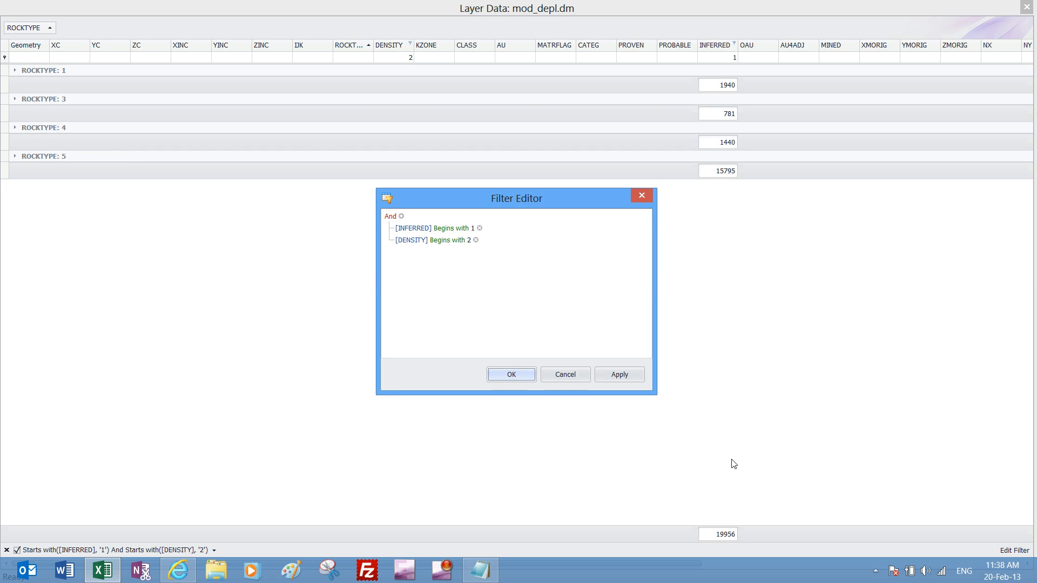
{"action": "left_click", "coordinate": [452, 241]}
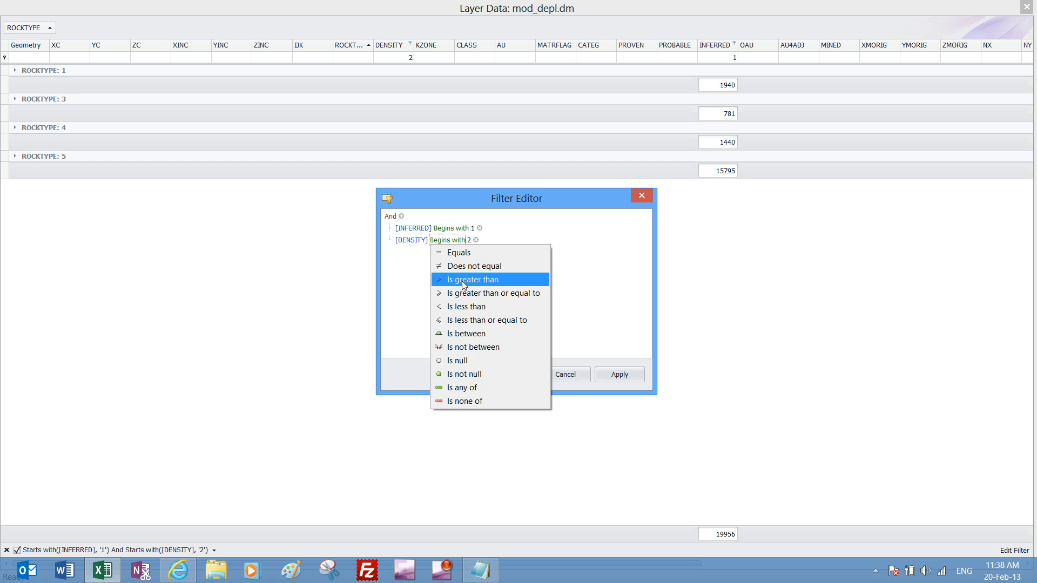
{"action": "left_click", "coordinate": [463, 281]}
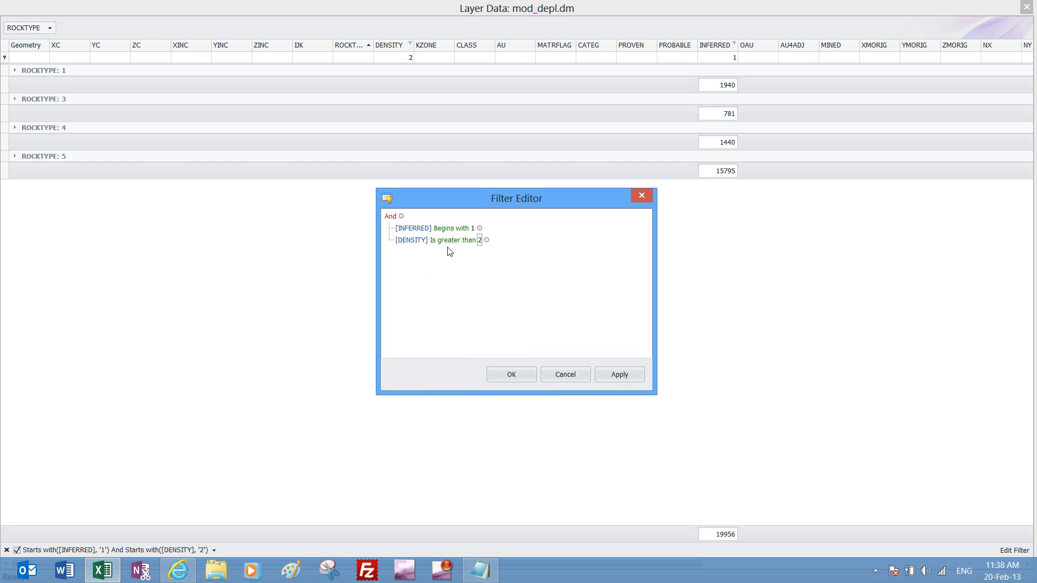
{"action": "left_click", "coordinate": [621, 374]}
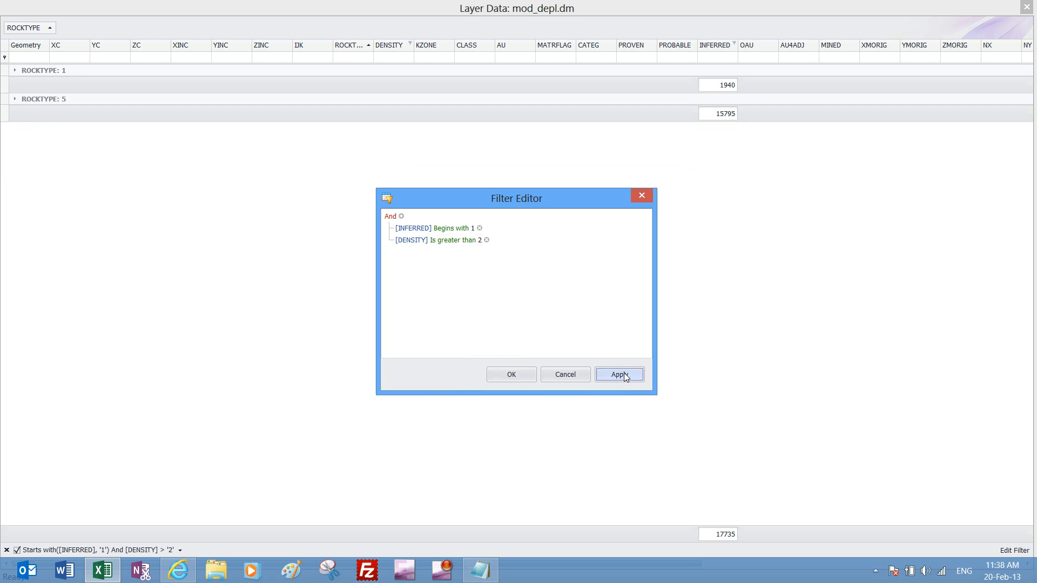
{"action": "left_click", "coordinate": [526, 378]}
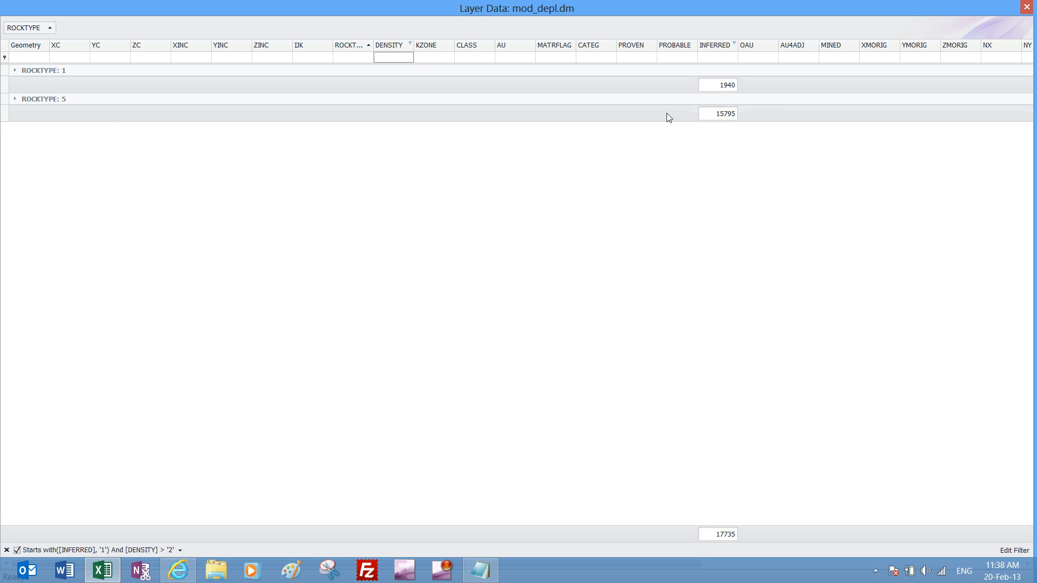
- Add CATEG as a second grouping level under ROCKTYPE and expand the ROCKTYPE 1 and 5 groups
{"action": "left_click", "coordinate": [15, 71]}
{"action": "left_click", "coordinate": [15, 71]}
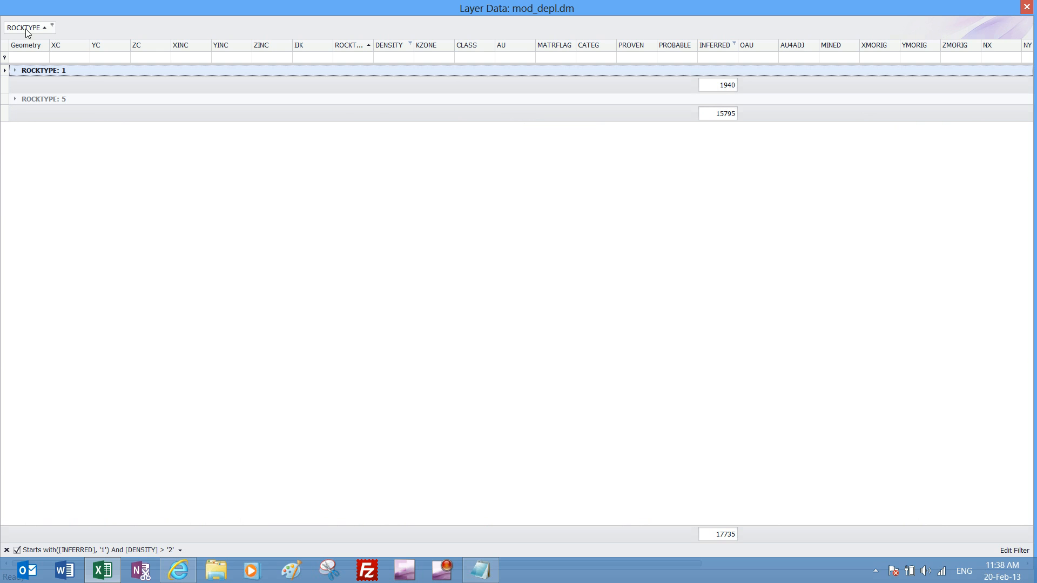
{"action": "left_click_drag", "start_coordinate": [597, 47], "coordinate": [118, 28]}
{"action": "left_click", "coordinate": [15, 76]}
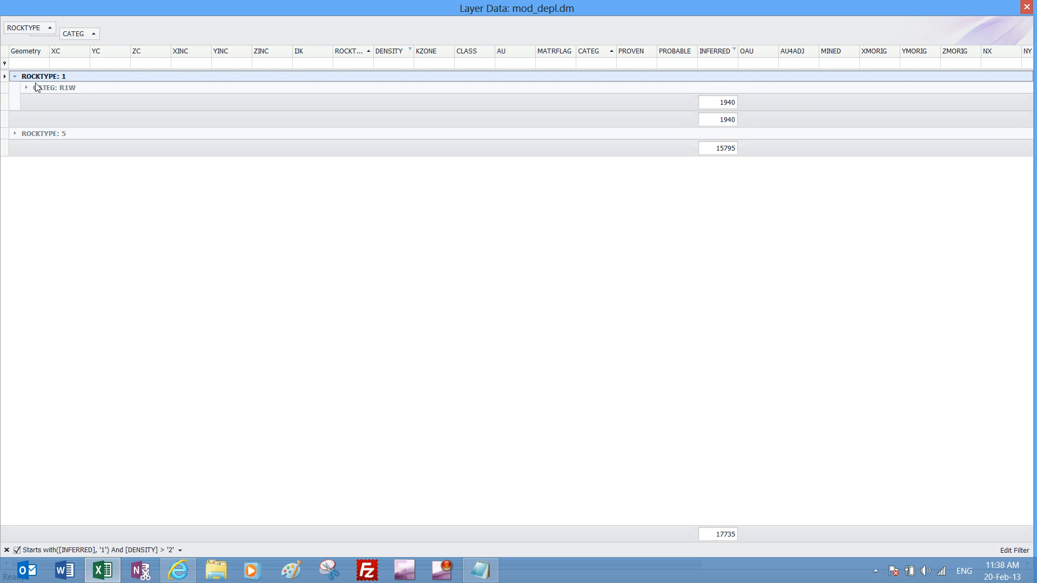
{"action": "left_click", "coordinate": [15, 133]}
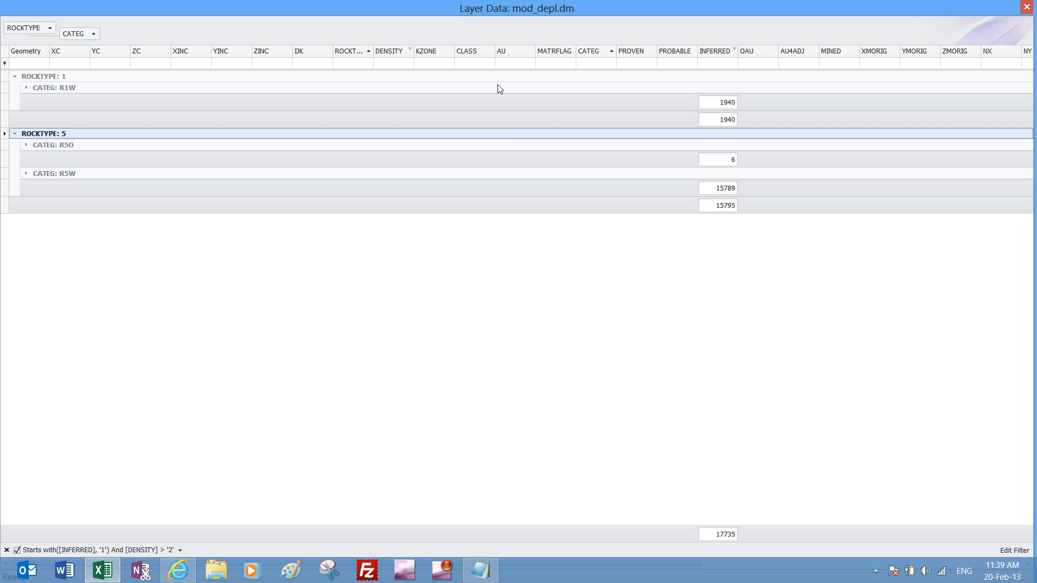
- Add average summaries for the AU column to the group footers and the overall grid footer
{"action": "right_click", "coordinate": [511, 101]}
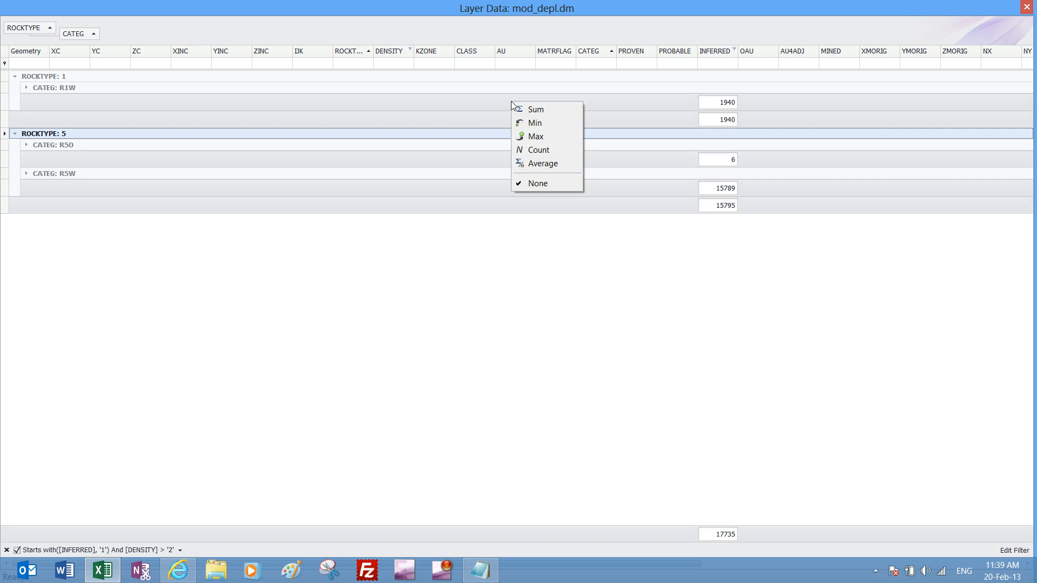
{"action": "left_click", "coordinate": [538, 164]}
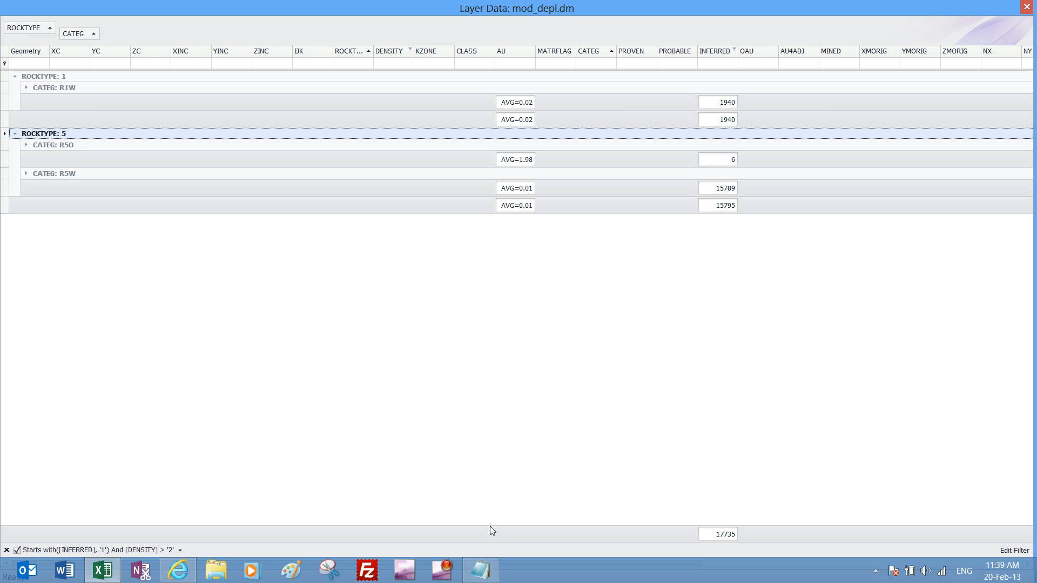
{"action": "right_click", "coordinate": [508, 533]}
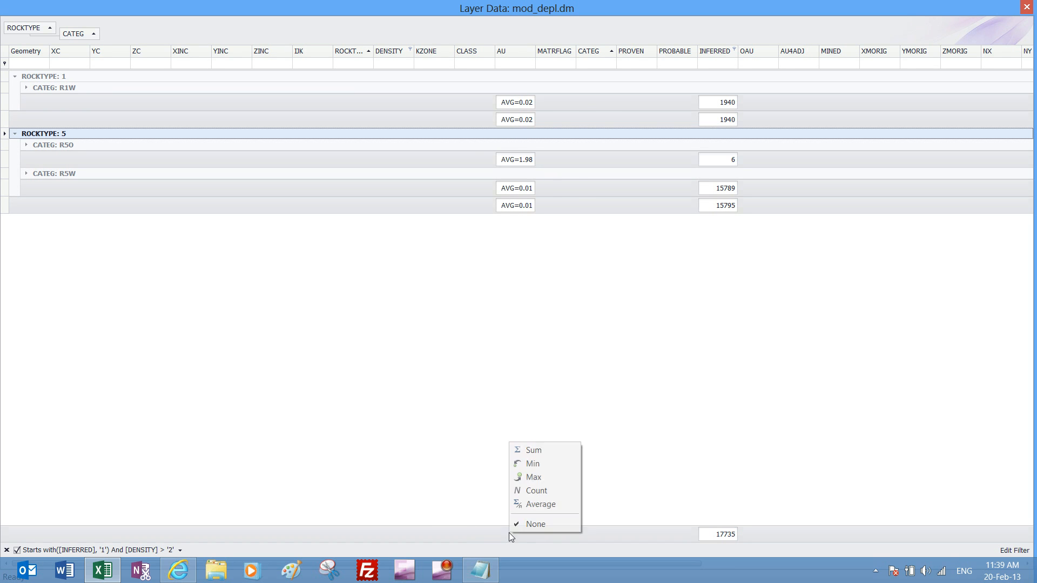
{"action": "left_click", "coordinate": [530, 504]}
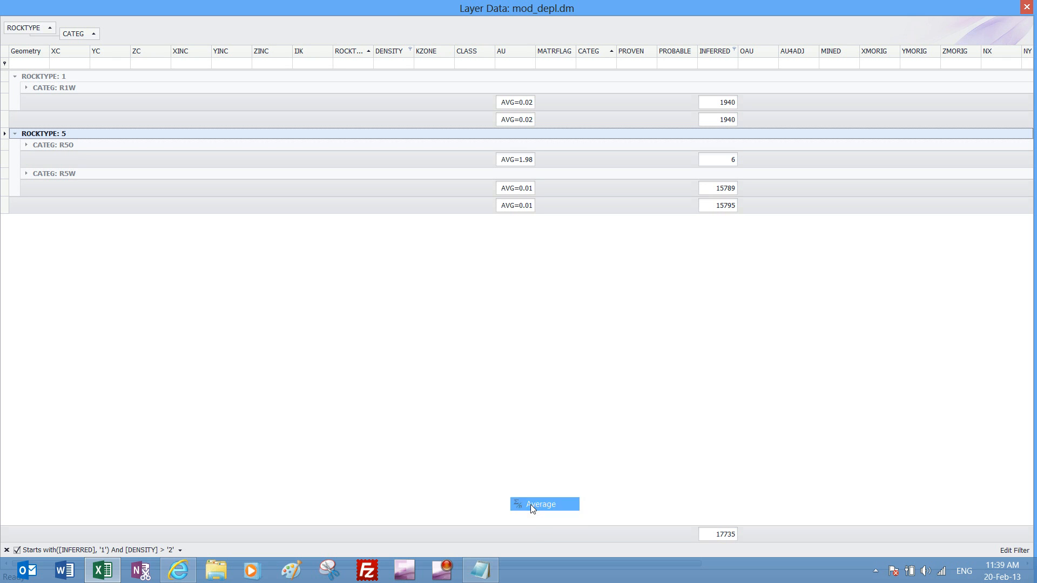
- Move the AU column between YC and ZC in the restored, widened data window and add a ZC count to the group summaries
{"action": "double_click", "coordinate": [397, 5]}
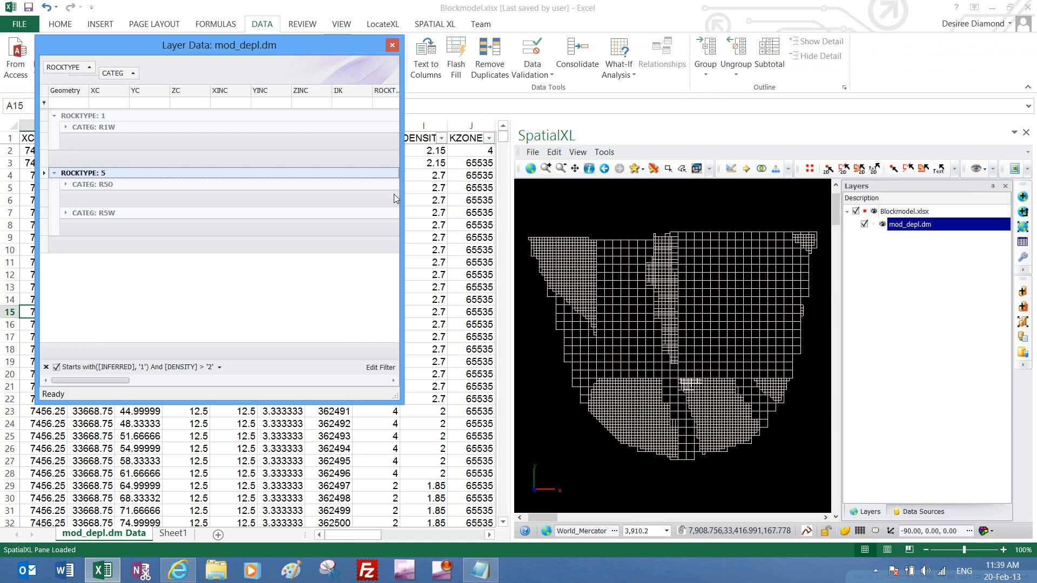
{"action": "left_click_drag", "start_coordinate": [403, 205], "coordinate": [660, 213]}
{"action": "left_click_drag", "start_coordinate": [551, 91], "coordinate": [180, 90]}
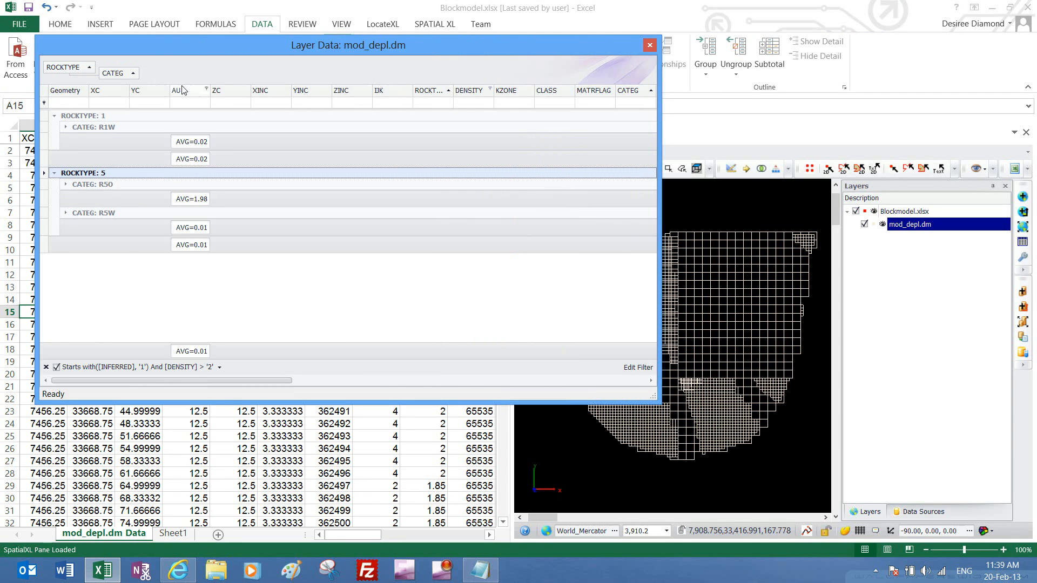
{"action": "right_click", "coordinate": [228, 244]}
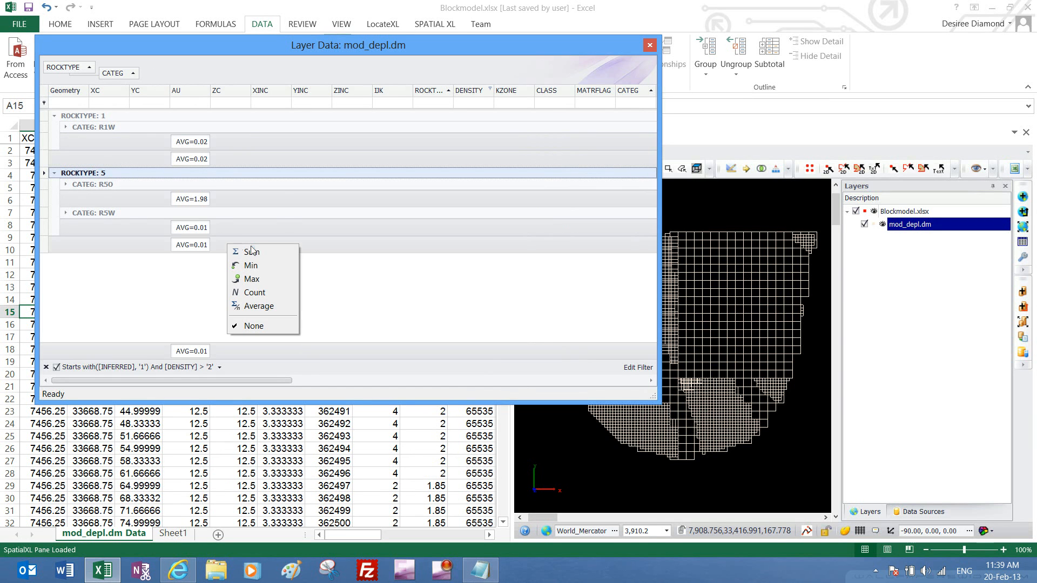
{"action": "left_click", "coordinate": [253, 293]}
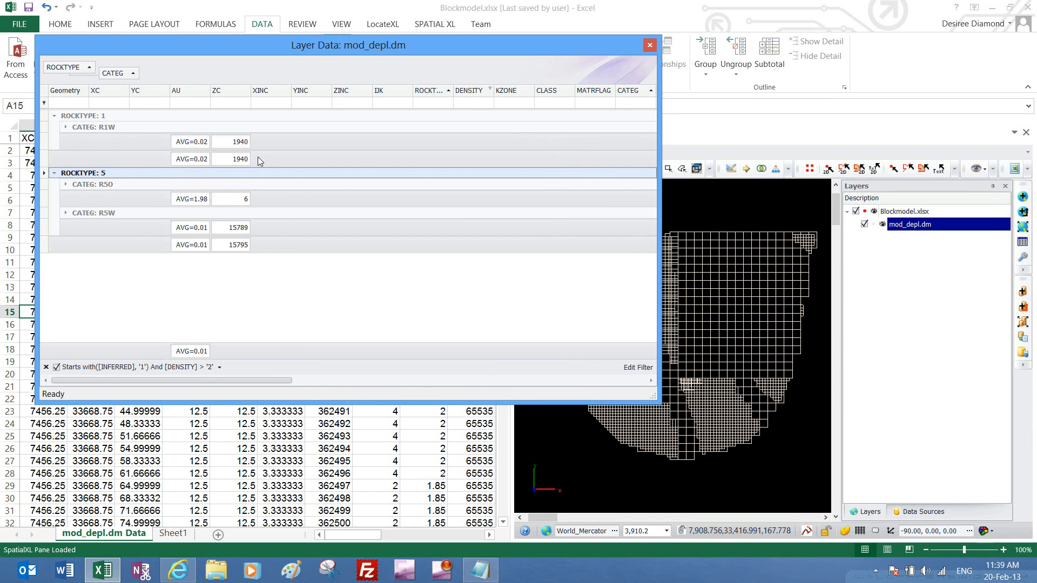
- Expand the CATEG R5O group under ROCKTYPE 5 and select all of its rows
{"action": "left_click", "coordinate": [65, 186]}
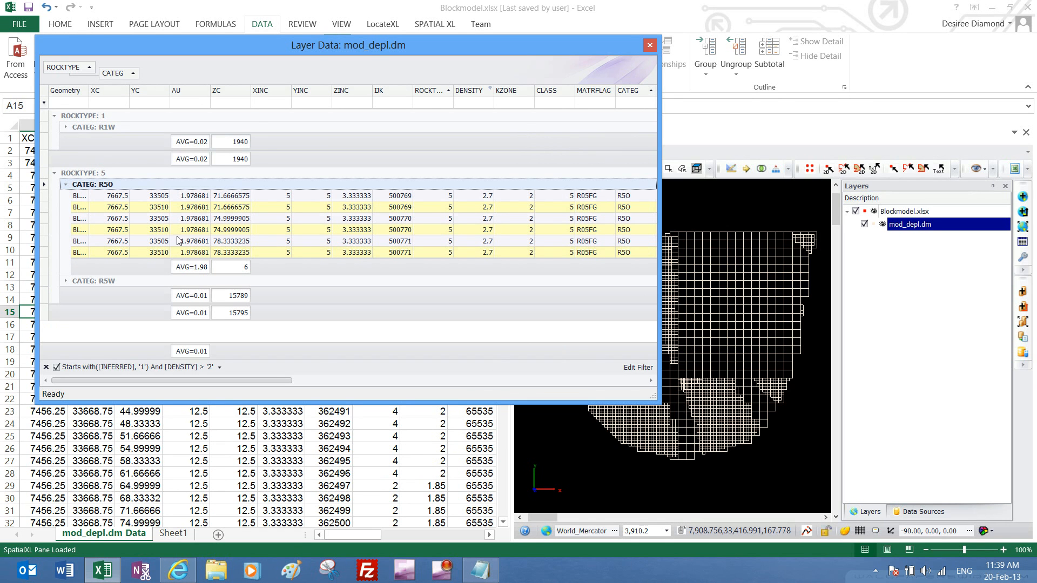
{"action": "left_click", "coordinate": [46, 197]}
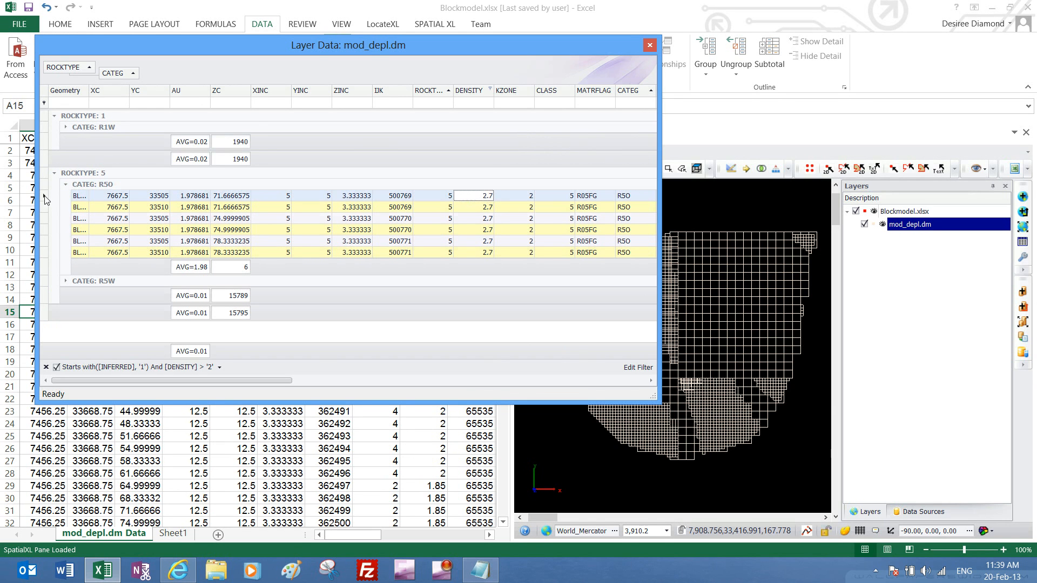
{"action": "left_click", "coordinate": [46, 253], "text": "shift"}
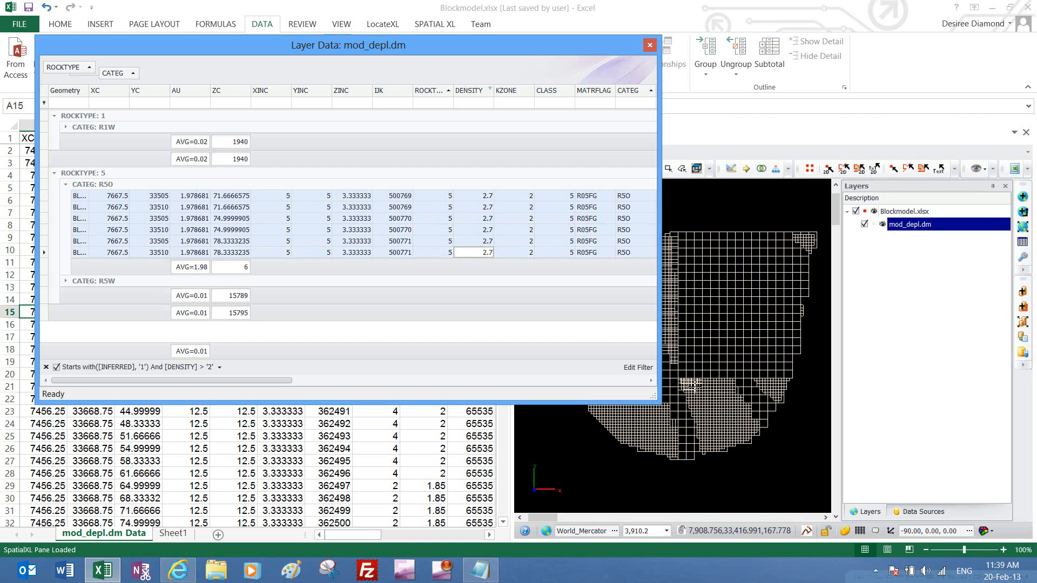
- Narrow the layer data window to uncover the graphics view and zoom to the selected R5O blocks
{"action": "left_click_drag", "start_coordinate": [660, 150], "coordinate": [400, 165]}
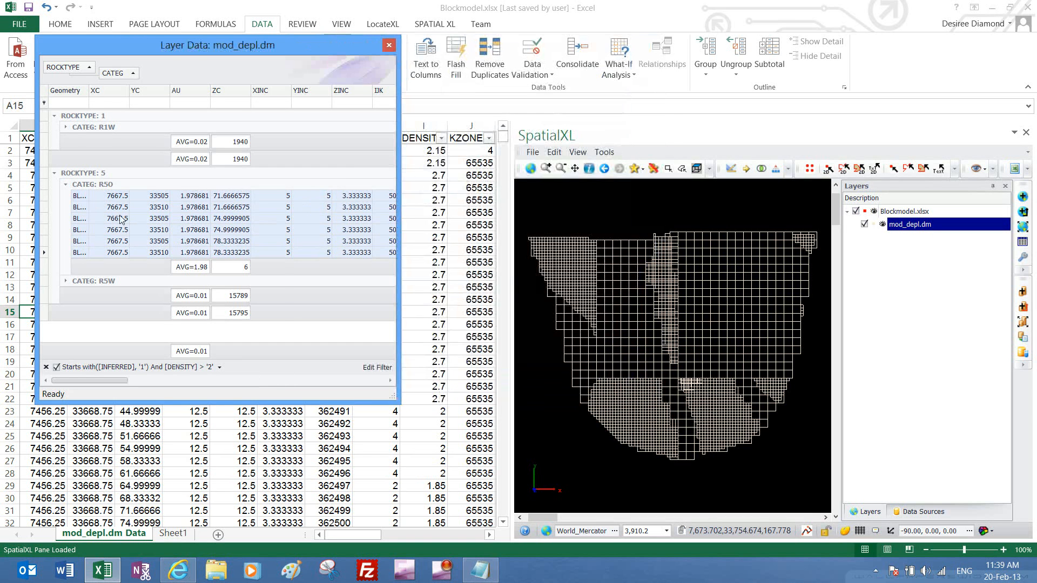
{"action": "right_click", "coordinate": [45, 215]}
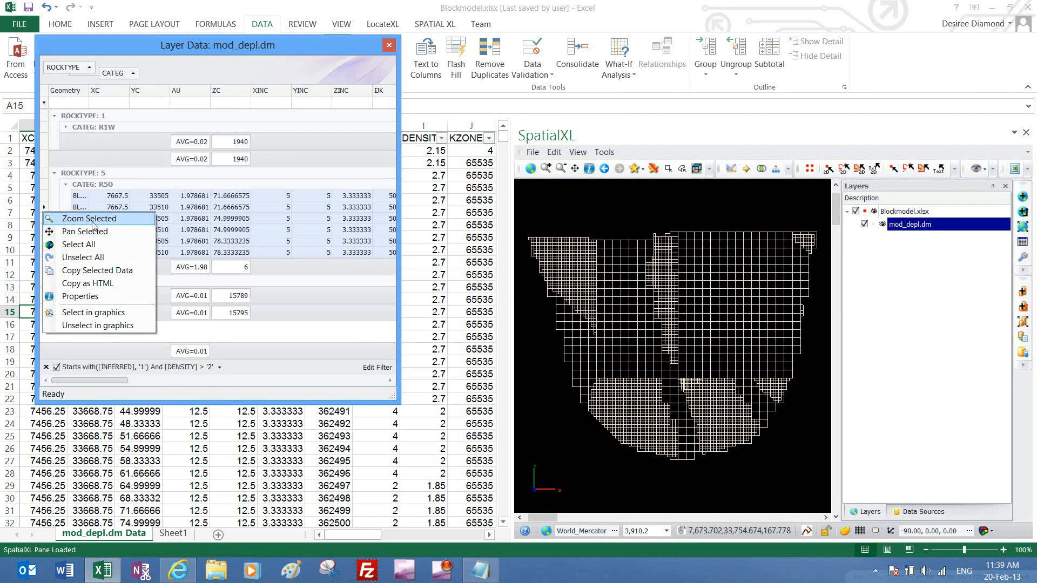
{"action": "left_click", "coordinate": [93, 220]}
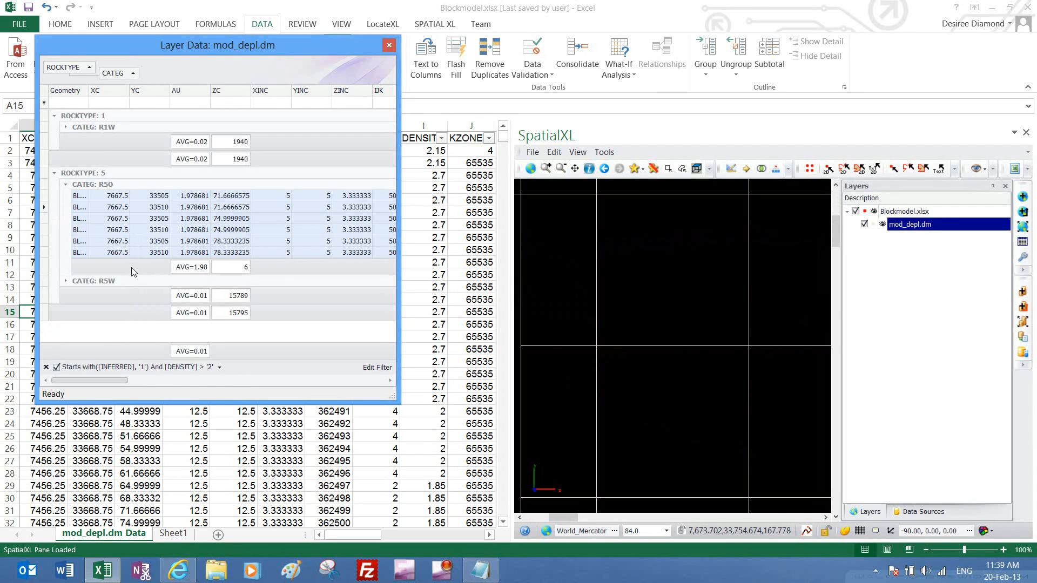
- Select the marked R5O rows as blocks in the graphics view and inspect the highlighted blocks in 3D
{"action": "right_click", "coordinate": [47, 226]}
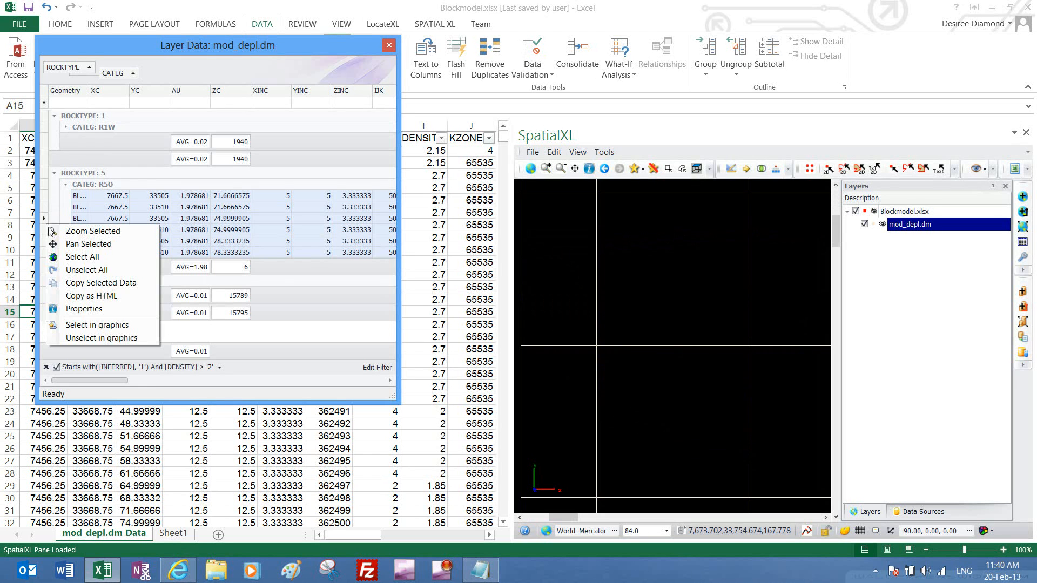
{"action": "left_click", "coordinate": [99, 325]}
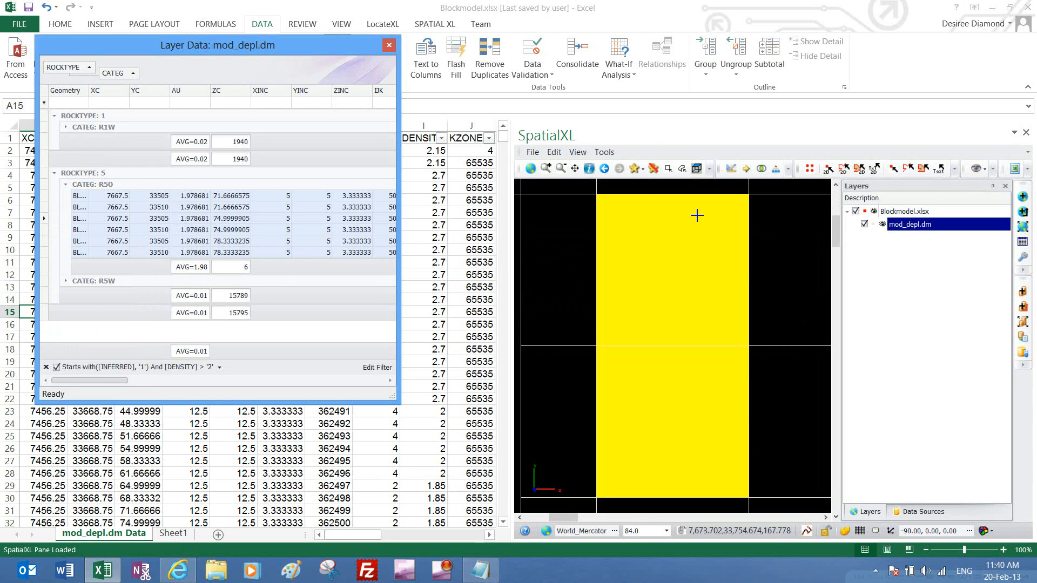
{"action": "left_click", "coordinate": [663, 296]}
{"action": "scroll", "coordinate": [662, 296], "scroll_direction": "down", "scroll_amount": 1}
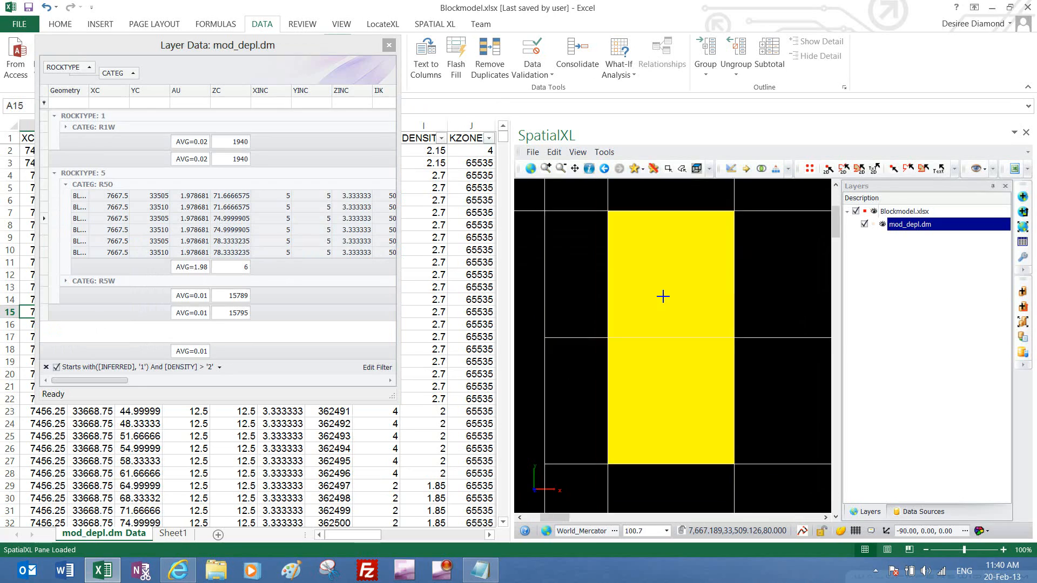
{"action": "scroll", "coordinate": [663, 296], "scroll_direction": "down", "scroll_amount": 4}
{"action": "left_click_drag", "start_coordinate": [659, 299], "coordinate": [695, 360]}
{"action": "scroll", "coordinate": [671, 328], "scroll_direction": "up", "scroll_amount": 3}
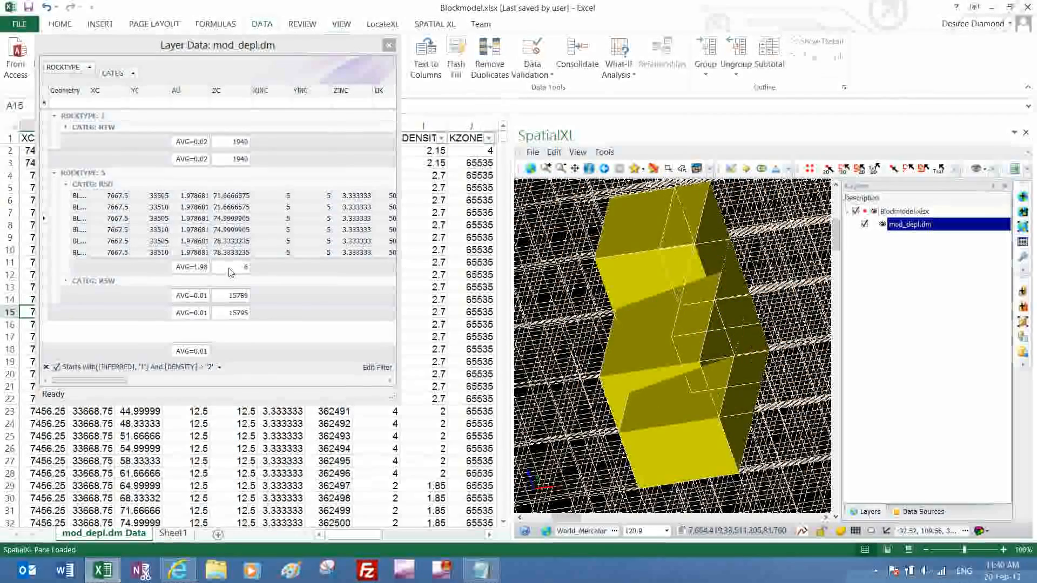
- Close the layer data window and review the length, area and volume of the selected blocks in the Selected Objects list
{"action": "right_click", "coordinate": [44, 209]}
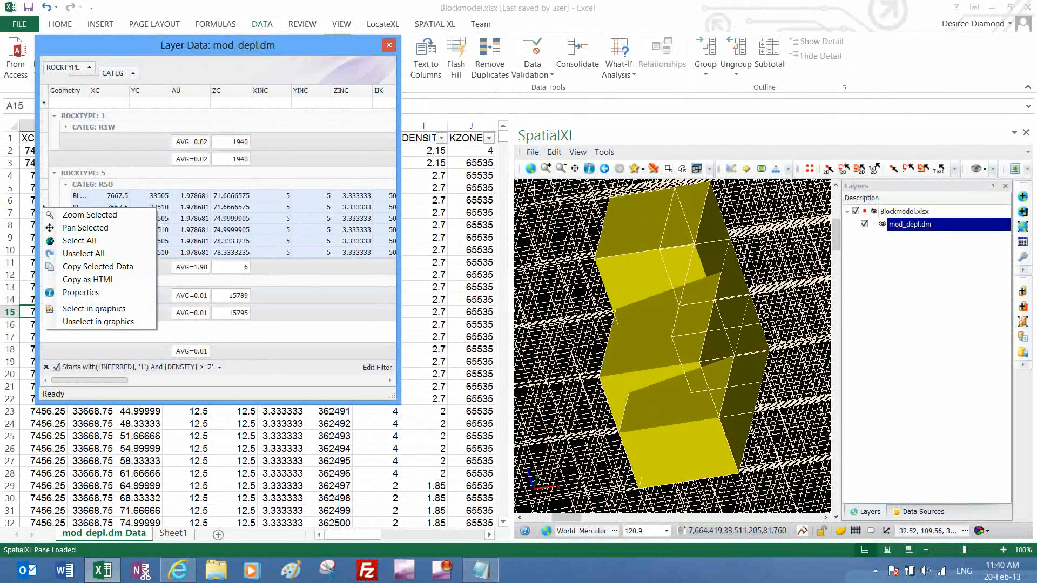
{"action": "left_click", "coordinate": [535, 191]}
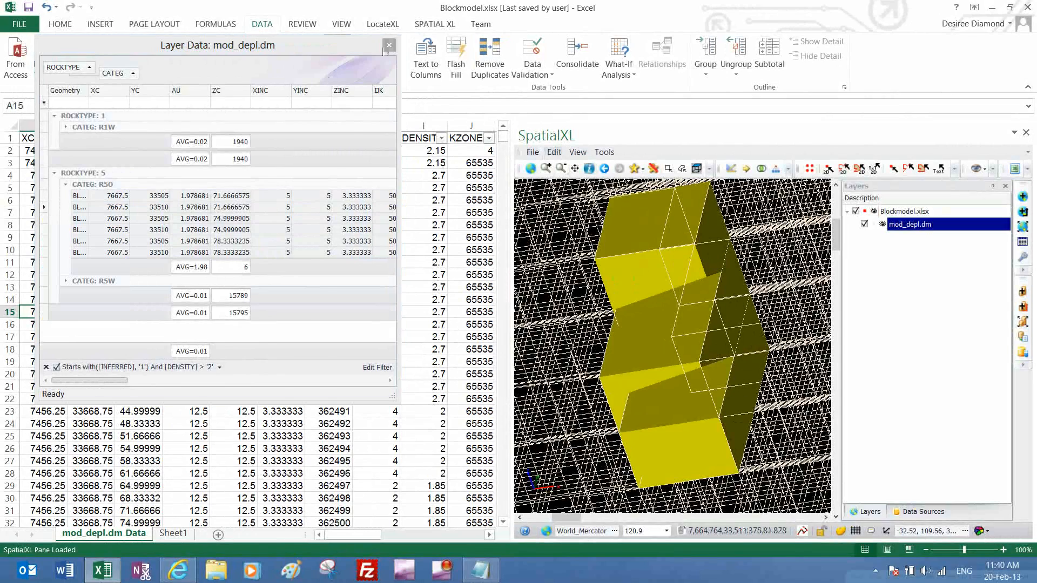
{"action": "left_click", "coordinate": [388, 46]}
{"action": "left_click", "coordinate": [635, 169]}
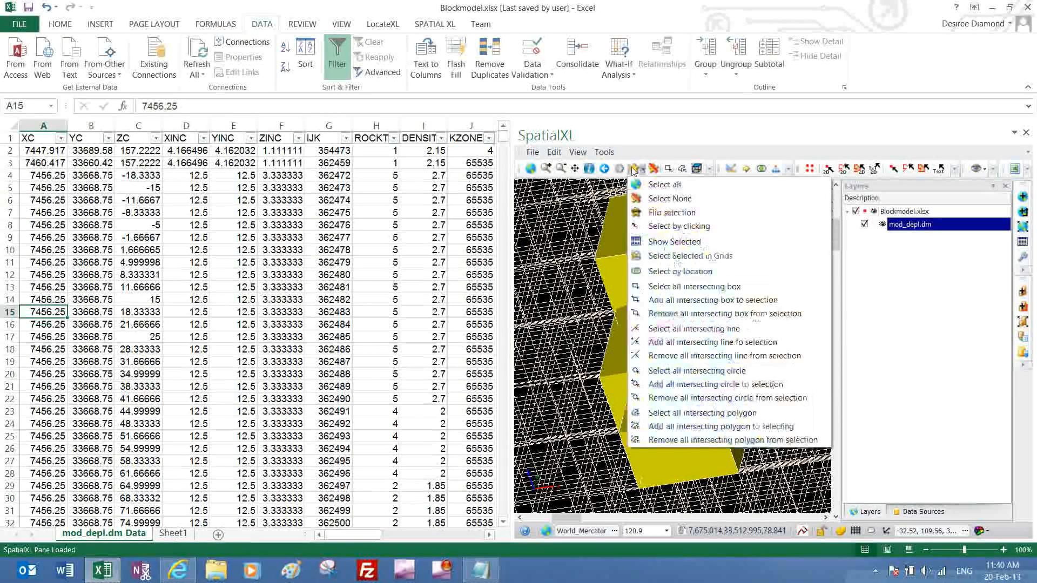
{"action": "left_click", "coordinate": [674, 241]}
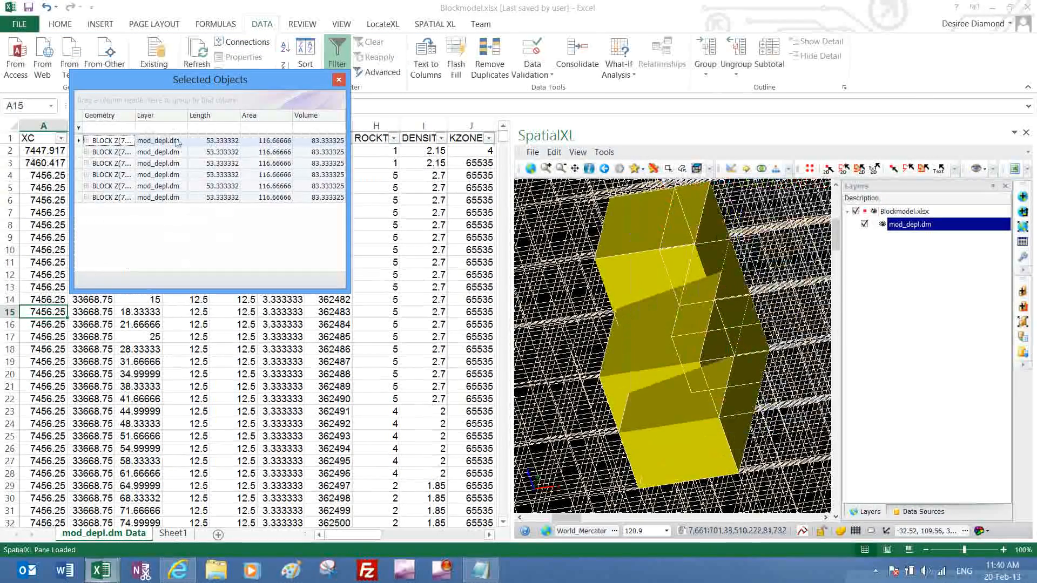
{"action": "left_click_drag", "start_coordinate": [347, 248], "coordinate": [611, 253]}
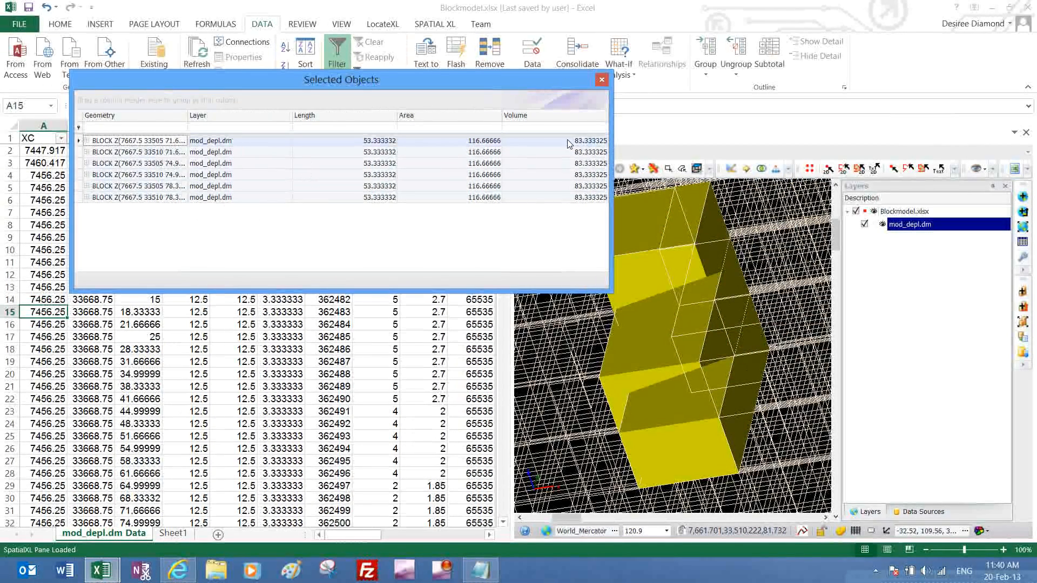
{"action": "left_click", "coordinate": [602, 81]}
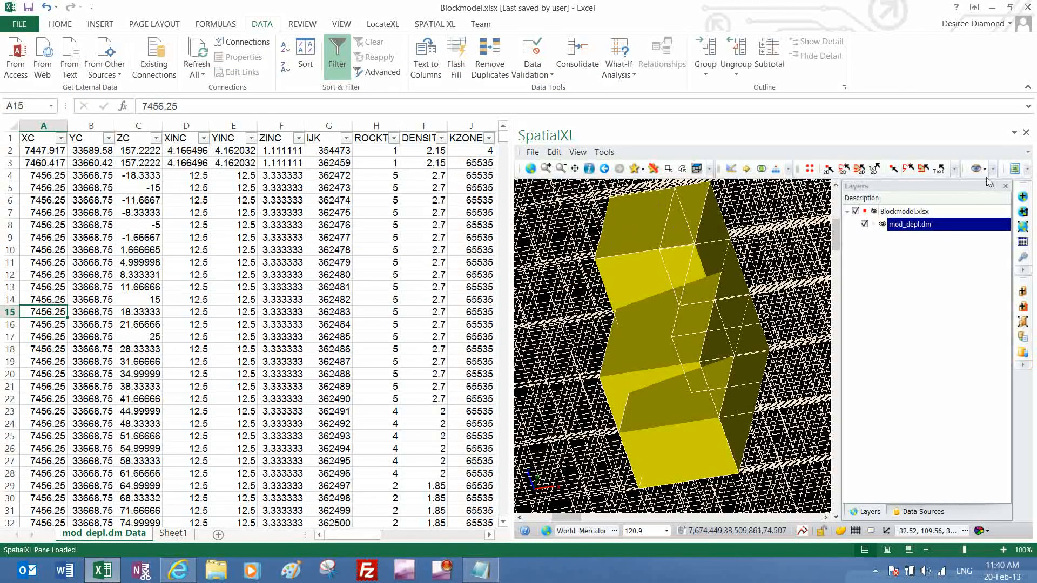
- Select the worksheet rows that correspond to the highlighted blocks and locate those blocks within the whole model
{"action": "left_click", "coordinate": [1014, 173]}
{"action": "scroll", "coordinate": [190, 306], "scroll_direction": "down", "scroll_amount": 6}
{"action": "scroll", "coordinate": [190, 306], "scroll_direction": "up", "scroll_amount": 7}
{"action": "scroll", "coordinate": [189, 306], "scroll_direction": "down", "scroll_amount": 5}
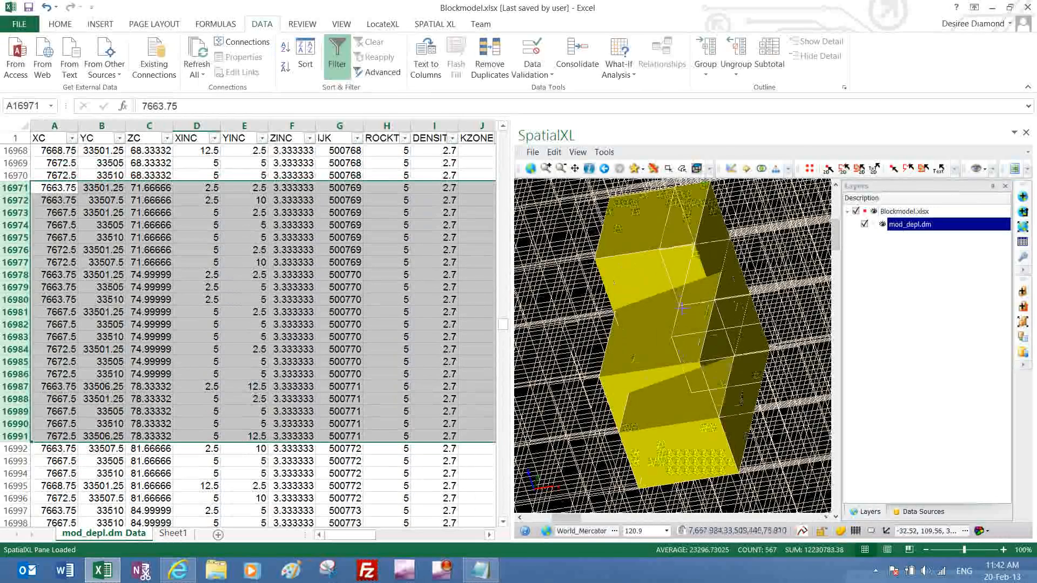
{"action": "scroll", "coordinate": [681, 307], "scroll_direction": "down", "scroll_amount": 6}
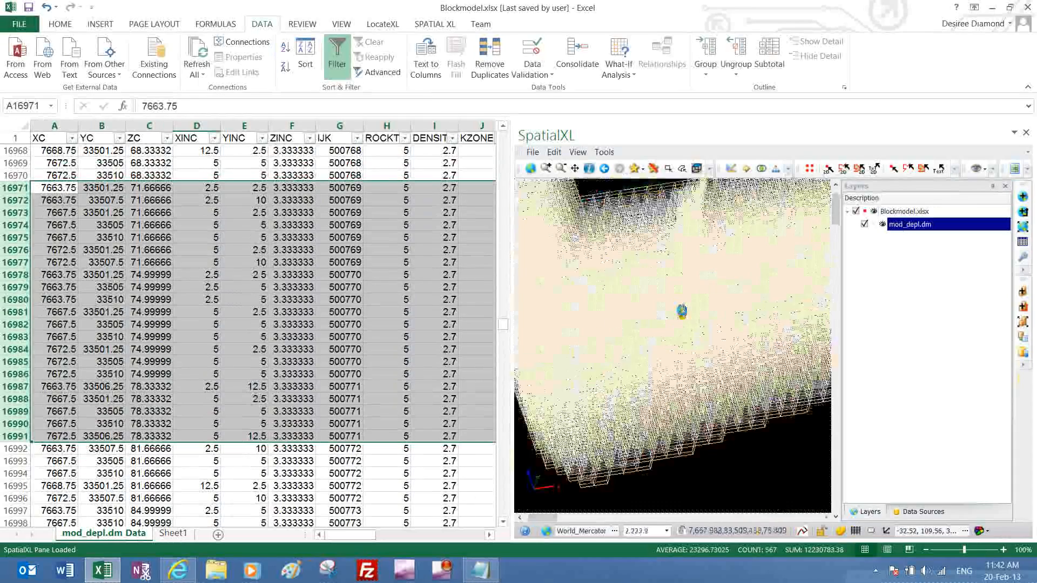
{"action": "scroll", "coordinate": [682, 311], "scroll_direction": "down", "scroll_amount": 3}
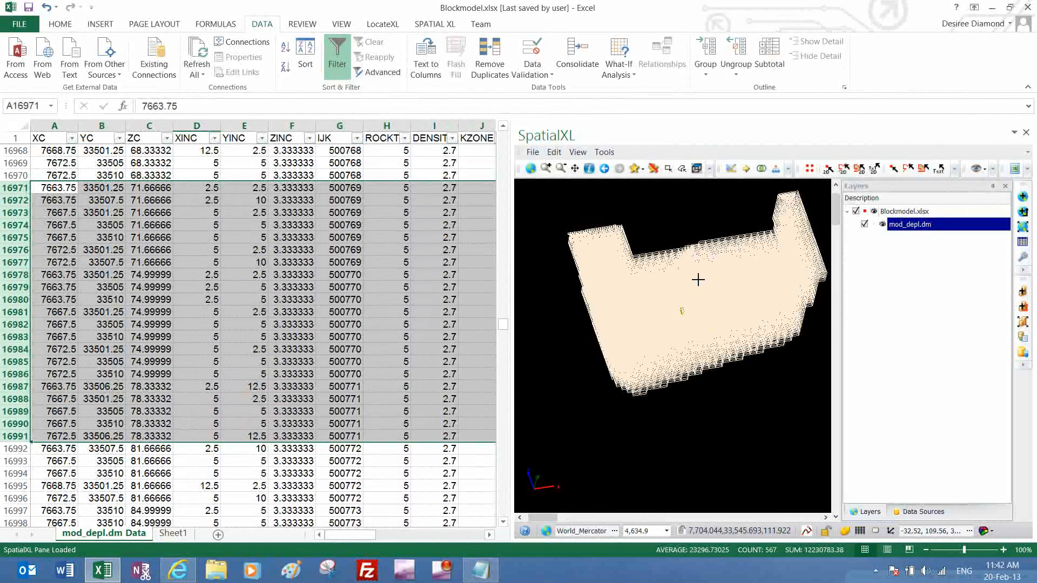
- Zoom to the first block of the mod_depl.dm layer from its data grid, close the grid and examine the surrounding blocks
{"action": "right_click", "coordinate": [907, 228]}
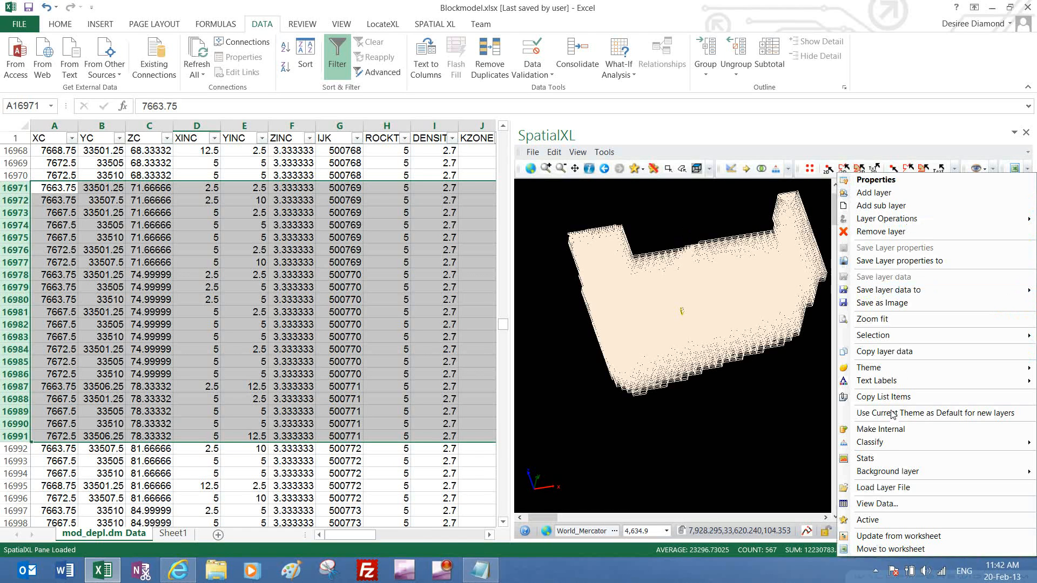
{"action": "left_click", "coordinate": [876, 503]}
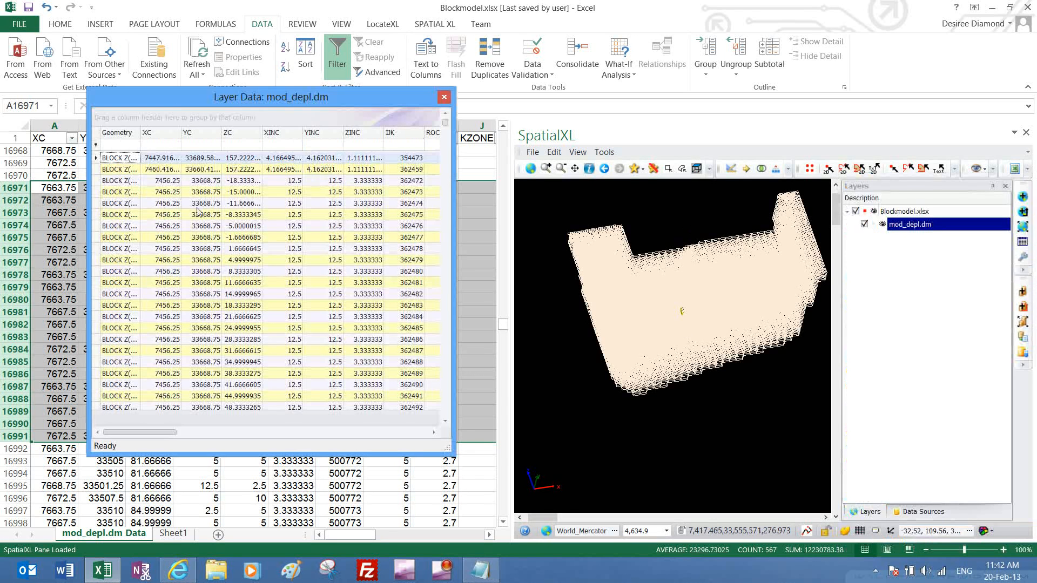
{"action": "right_click", "coordinate": [97, 161]}
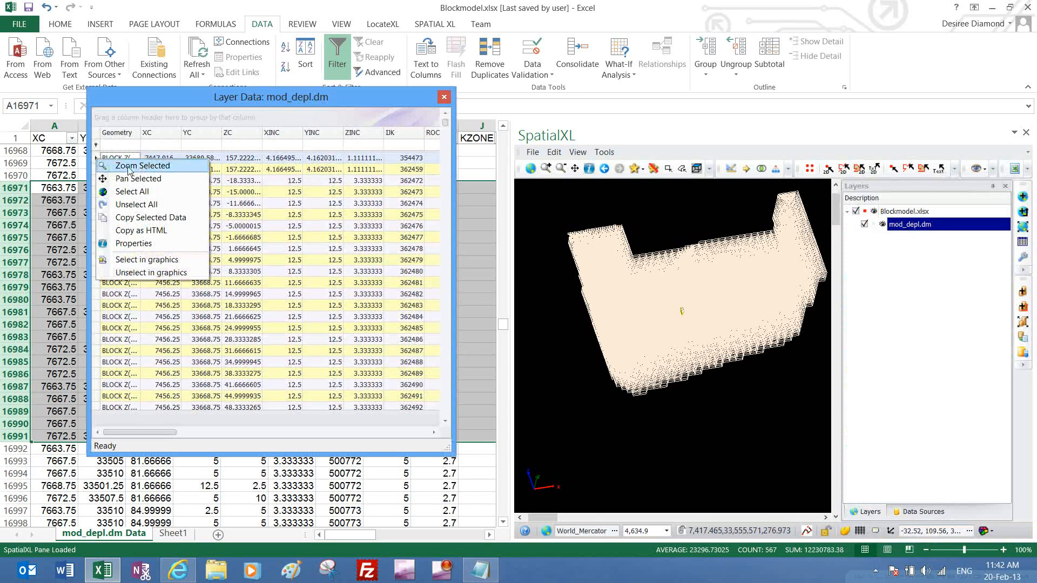
{"action": "left_click", "coordinate": [133, 165]}
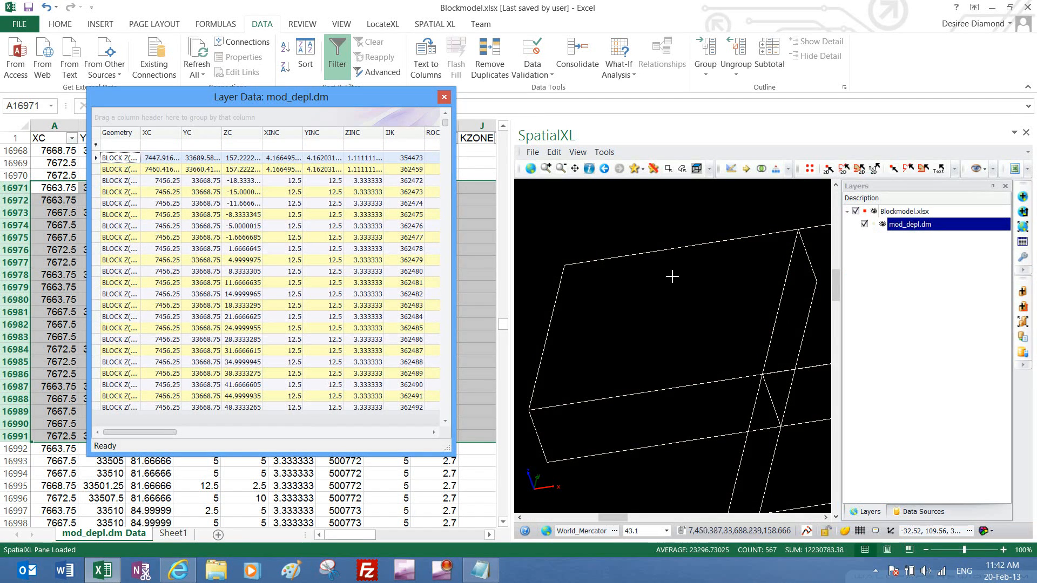
{"action": "left_click", "coordinate": [444, 97]}
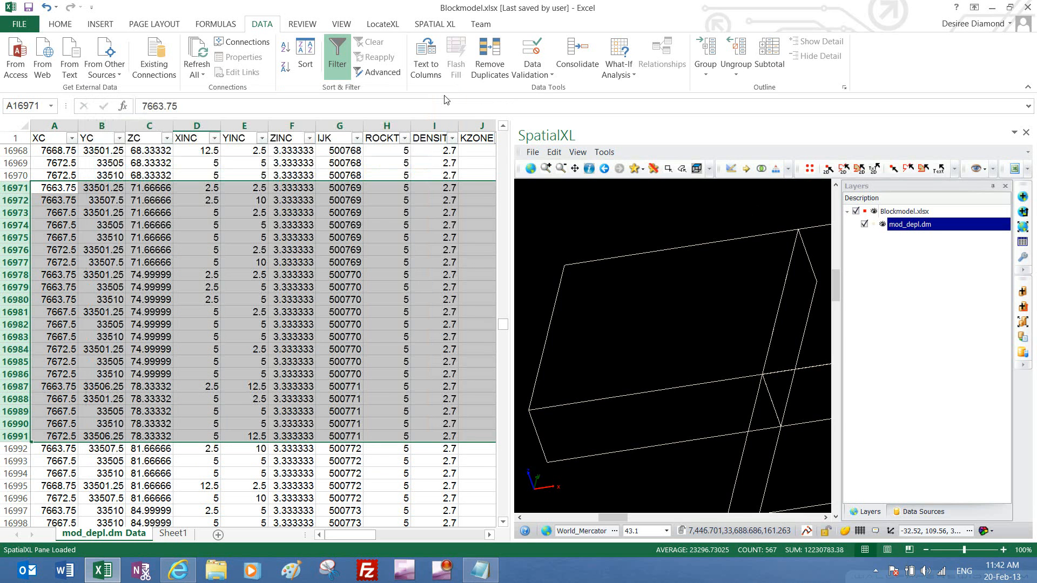
{"action": "scroll", "coordinate": [727, 300], "scroll_direction": "down", "scroll_amount": 2}
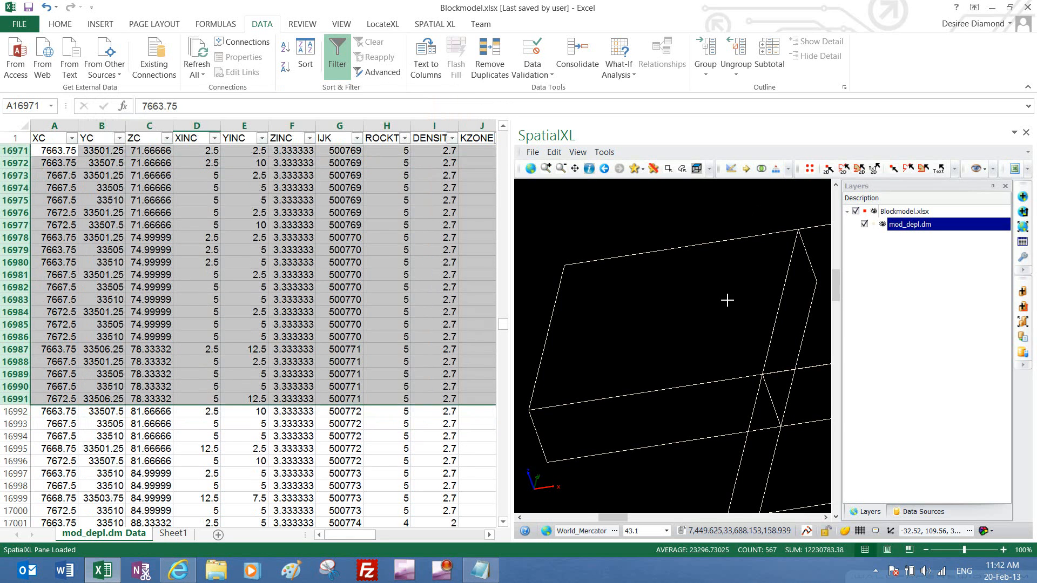
{"action": "scroll", "coordinate": [726, 300], "scroll_direction": "down", "scroll_amount": 4}
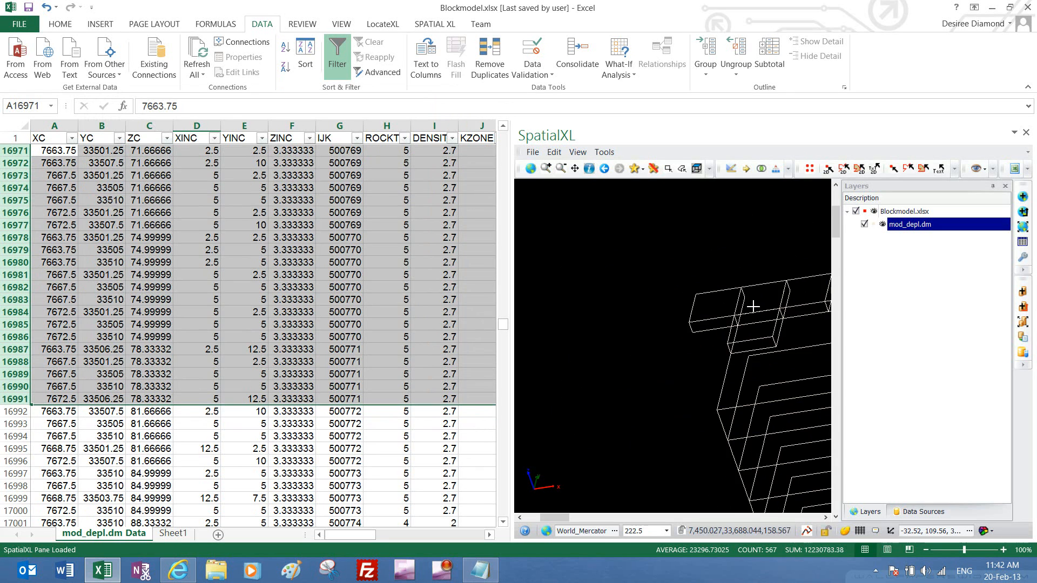
{"action": "scroll", "coordinate": [753, 313], "scroll_direction": "up", "scroll_amount": 2}
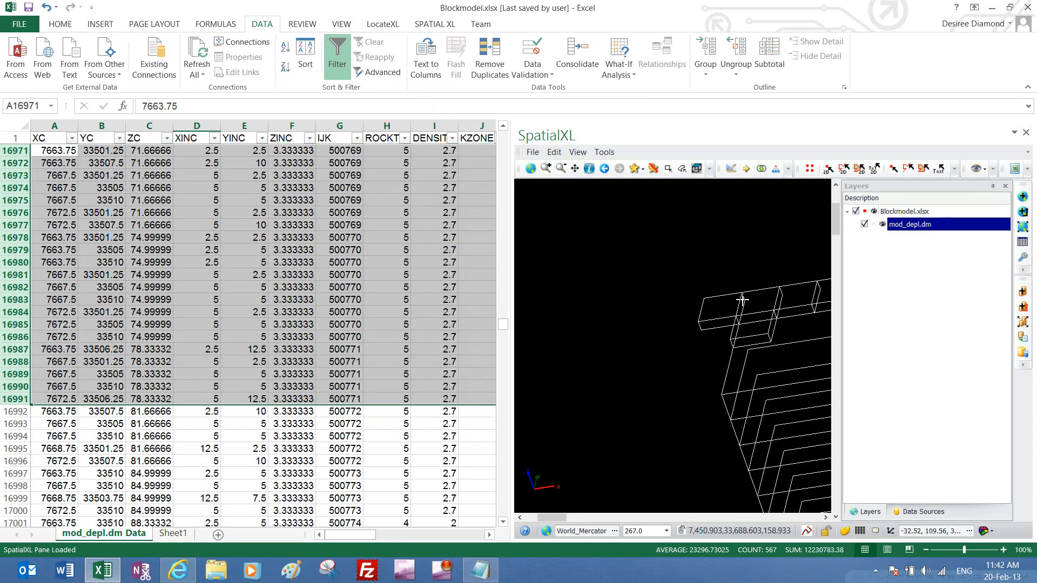
{"action": "scroll", "coordinate": [733, 299], "scroll_direction": "down", "scroll_amount": 3}
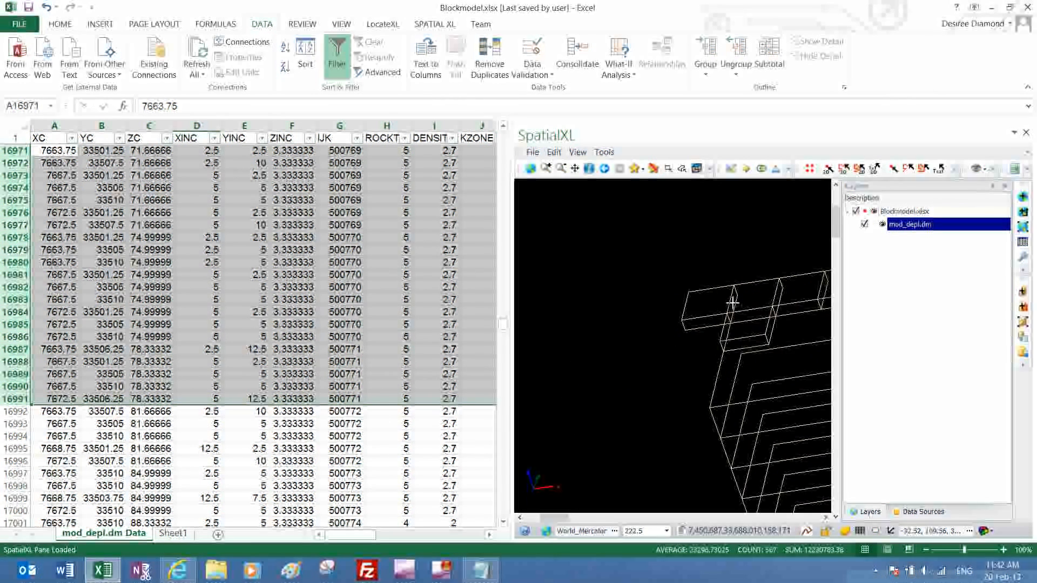
{"action": "scroll", "coordinate": [732, 301], "scroll_direction": "down", "scroll_amount": 1}
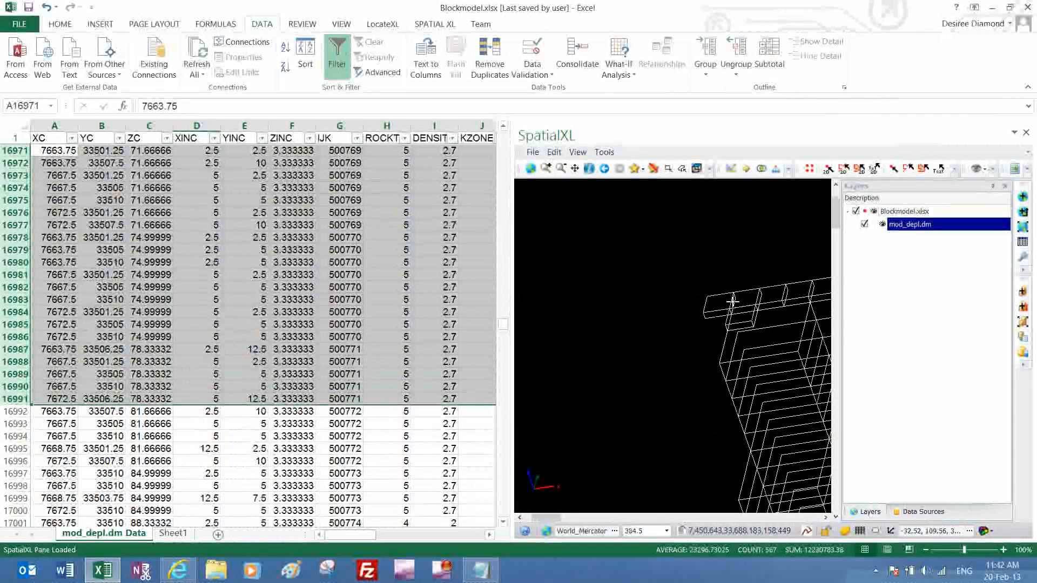